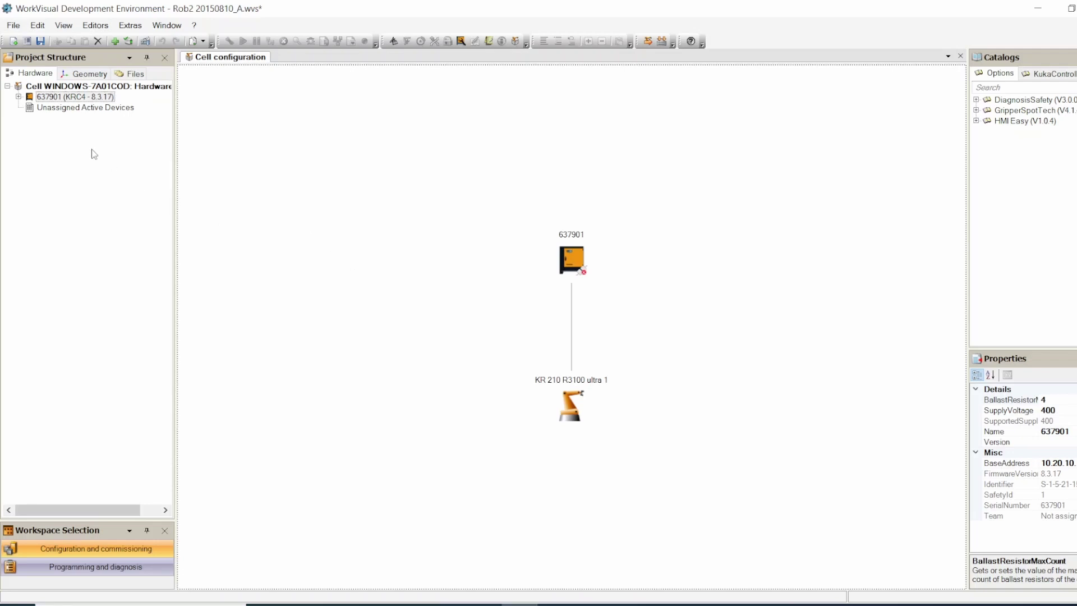
Expand the robot controller's hardware tree and examine the I/O station photo IMG_3103.jpg in the image viewer before returning to WorkVisual.
{"action": "left_click", "coordinate": [18, 96]}
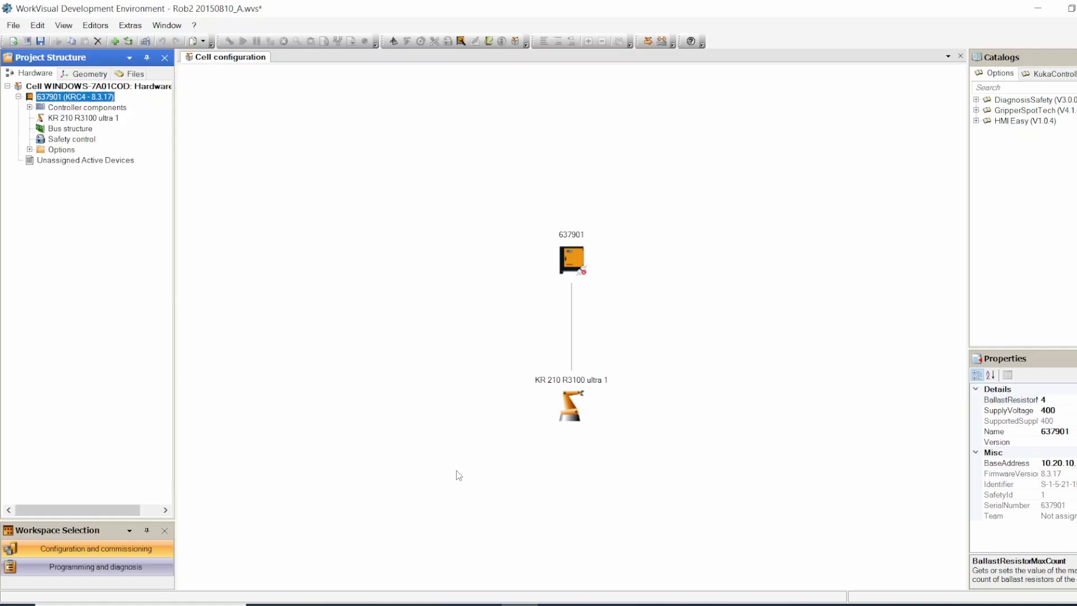
{"action": "left_click", "coordinate": [484, 601]}
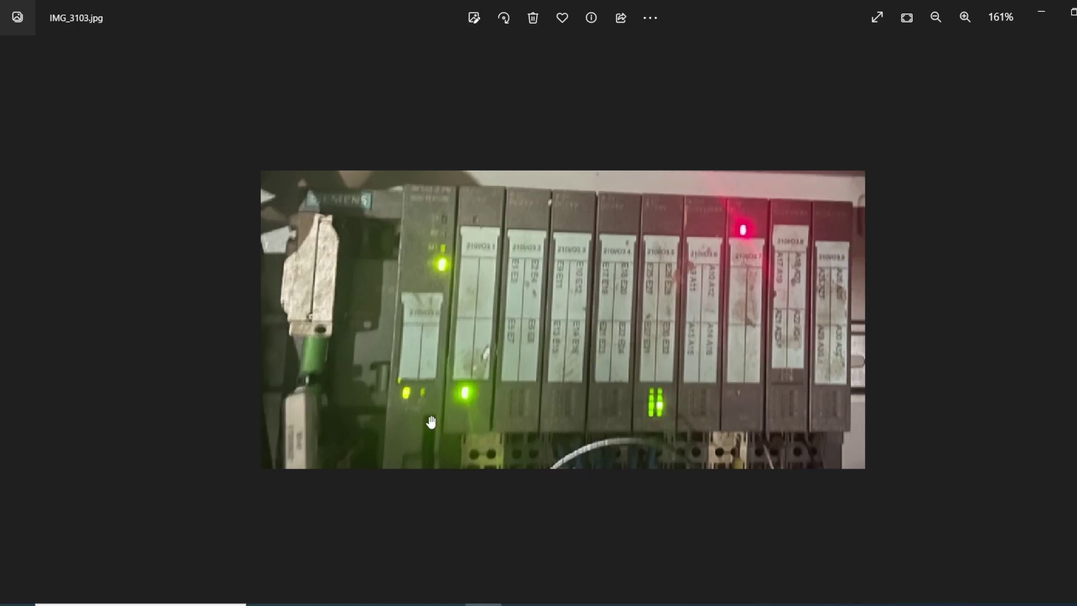
{"action": "left_click", "coordinate": [519, 604]}
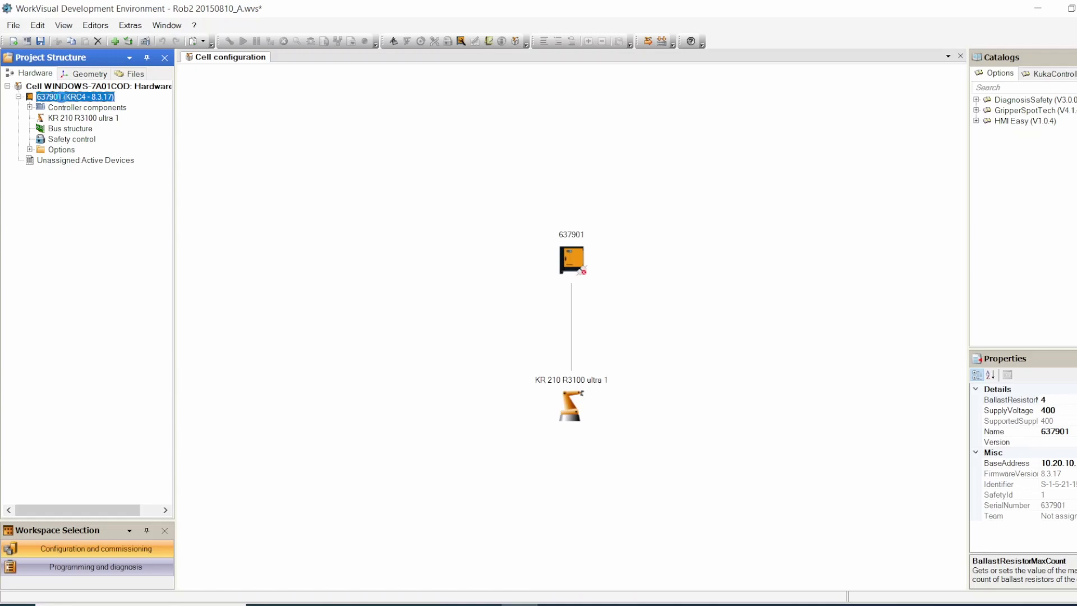
Activate the 637901 controller and open the settings of the ET 200S IM151-3 PN HF V6.0 device under PROFINET.
{"action": "double_click", "coordinate": [62, 98]}
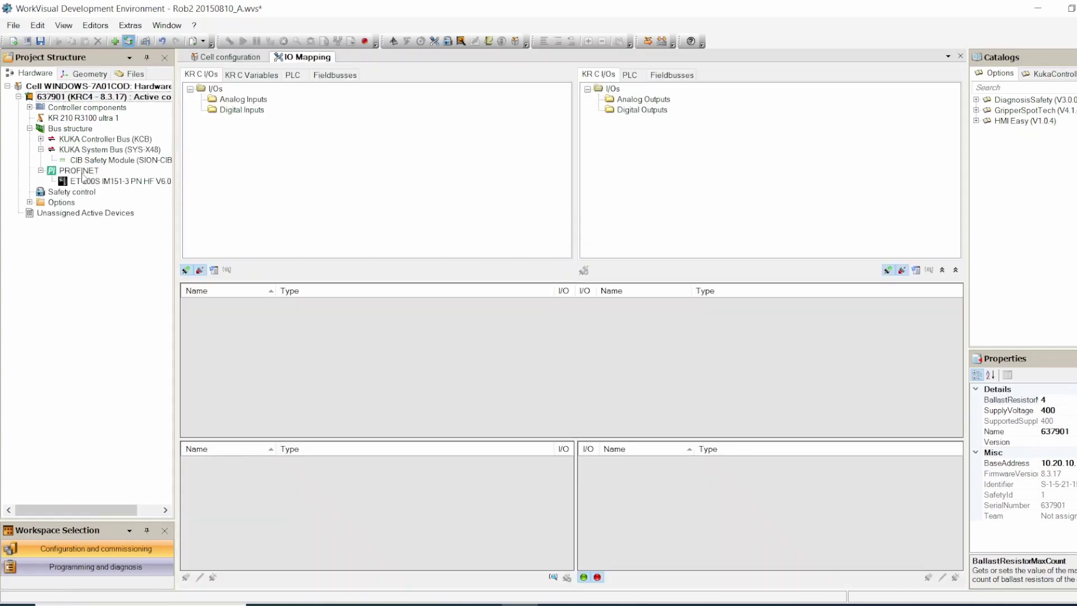
{"action": "left_click", "coordinate": [82, 172]}
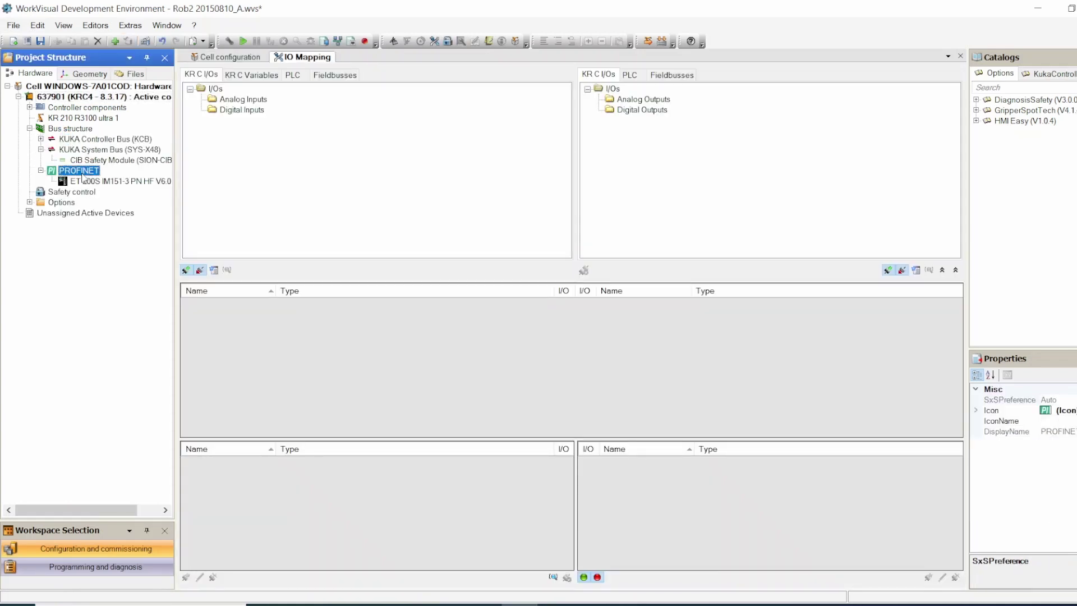
{"action": "left_click", "coordinate": [85, 183]}
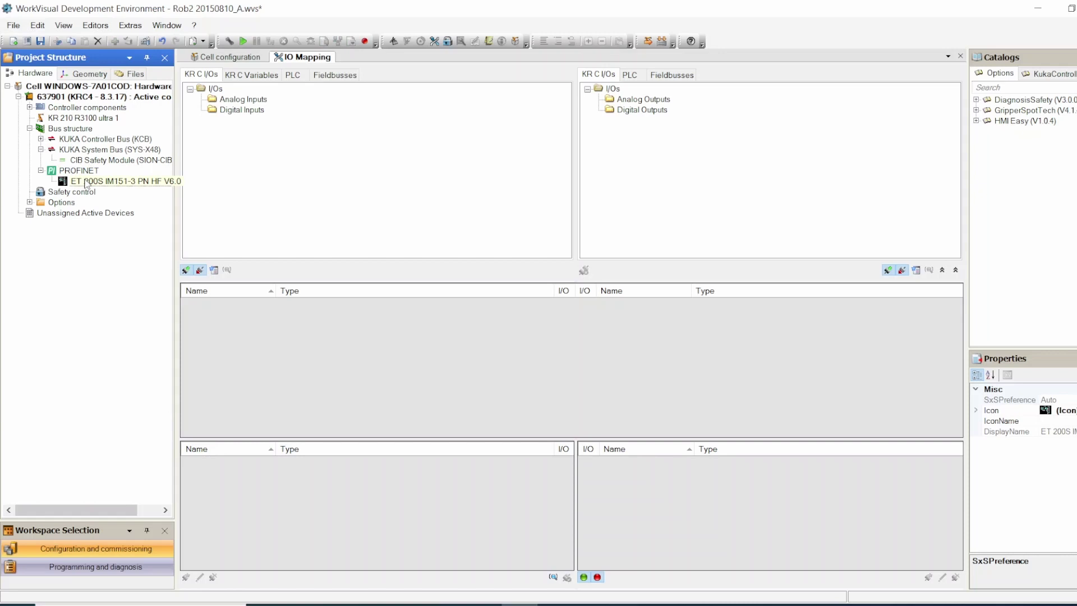
{"action": "double_click", "coordinate": [152, 182]}
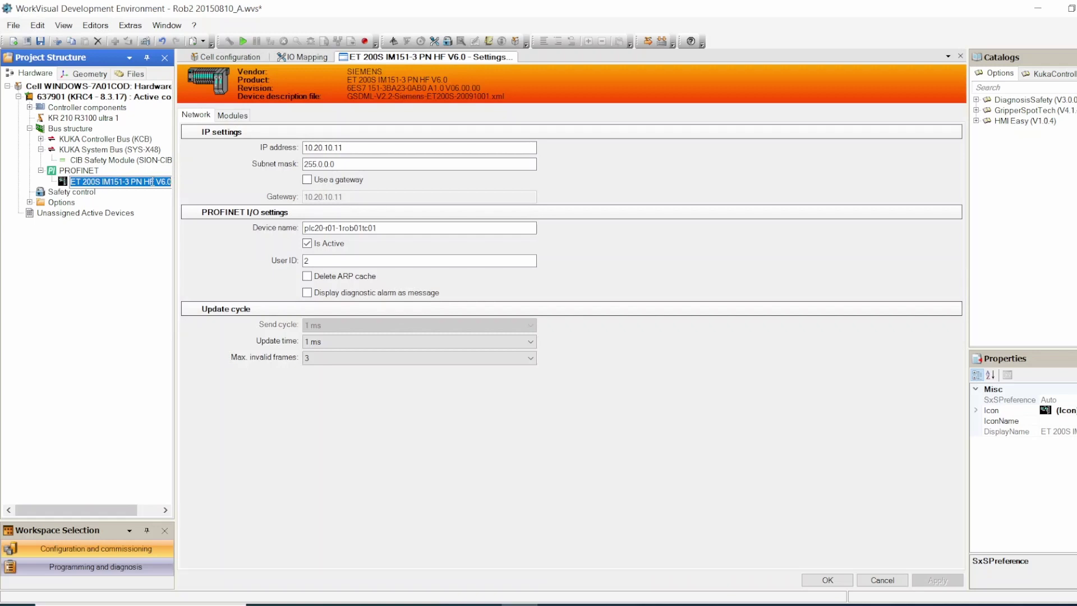
Examine the ET 200S module slot assignments, enlarging the slot list to compare all fitted modules with the real I/O station.
{"action": "left_click", "coordinate": [246, 120]}
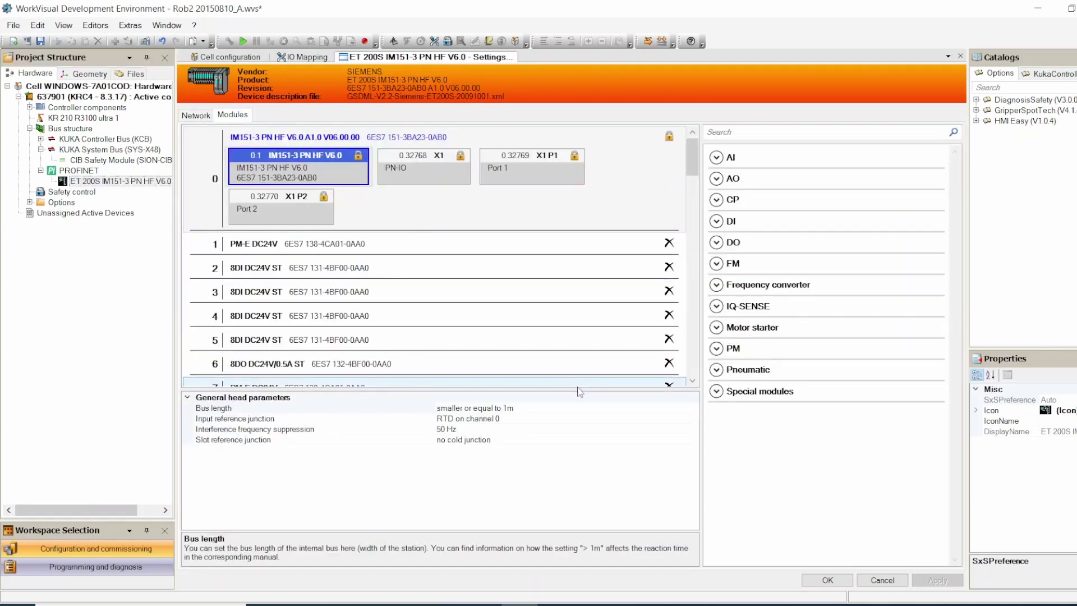
{"action": "left_click", "coordinate": [572, 341]}
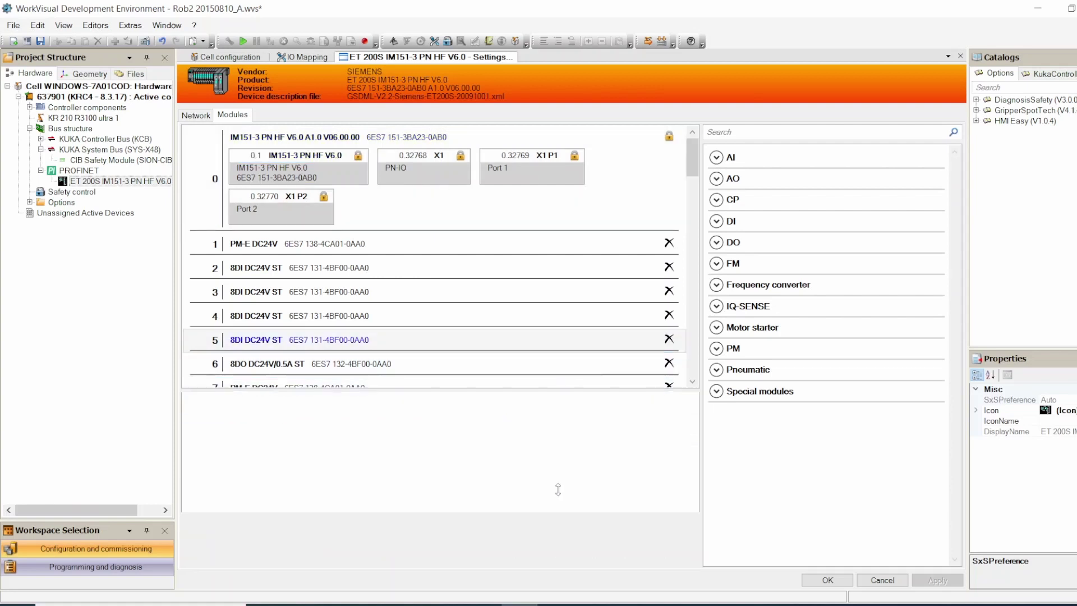
{"action": "left_click_drag", "start_coordinate": [560, 483], "coordinate": [560, 508]}
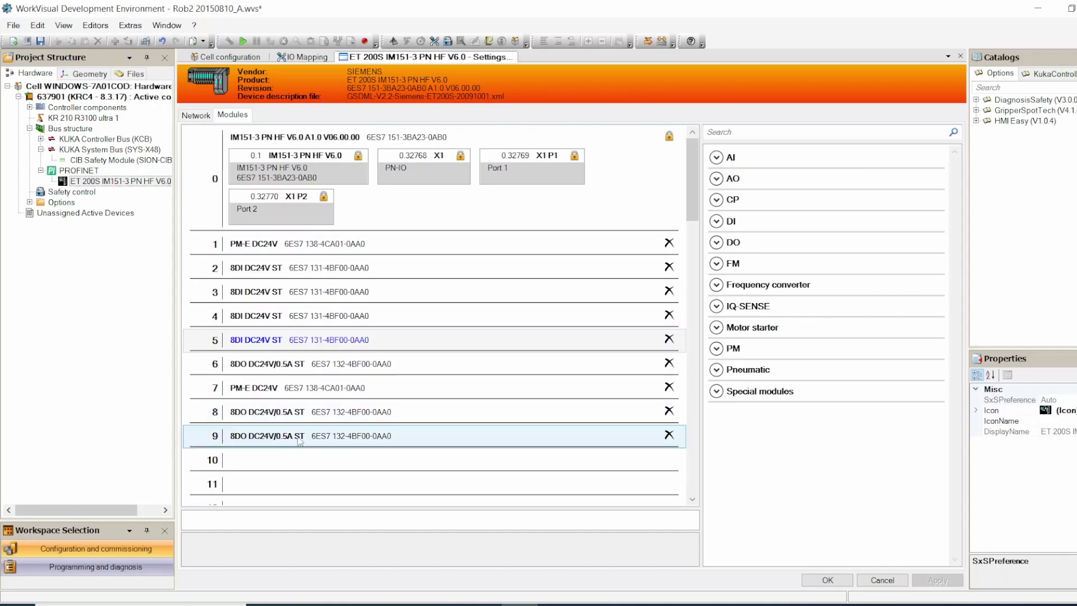
{"action": "key", "text": "alt+Tab"}
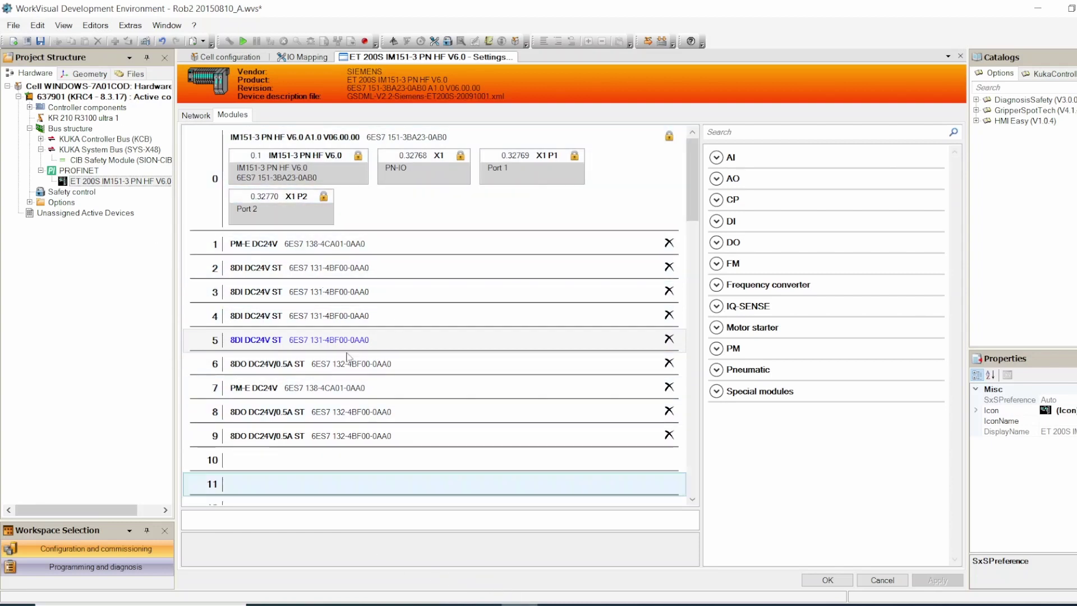
Open the project Project 1.wvs and discard the changes in Rob2 20150810_A.
{"action": "left_click", "coordinate": [14, 26]}
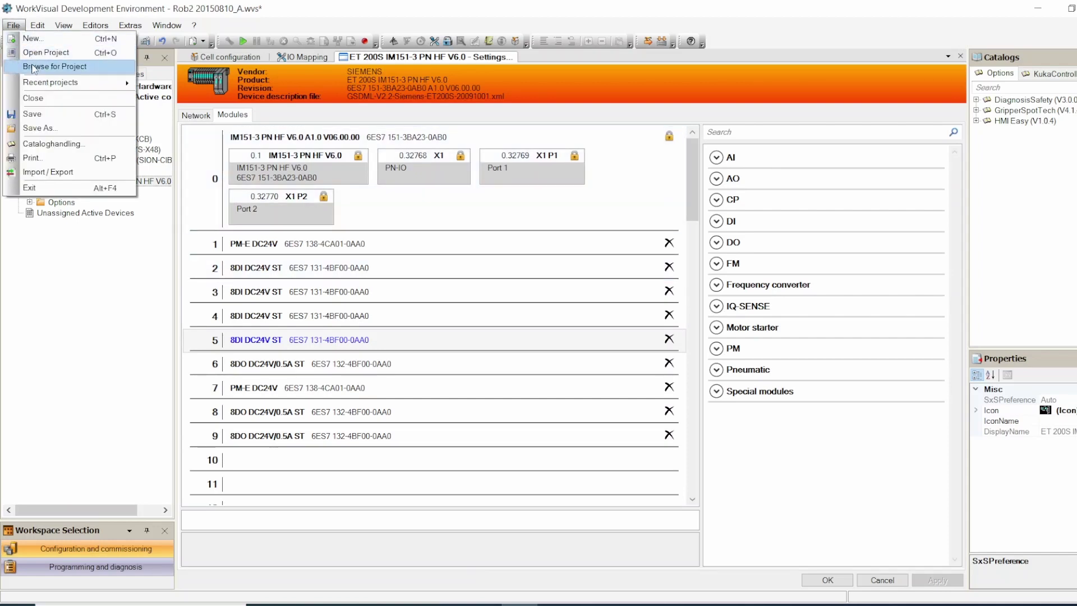
{"action": "left_click", "coordinate": [41, 55]}
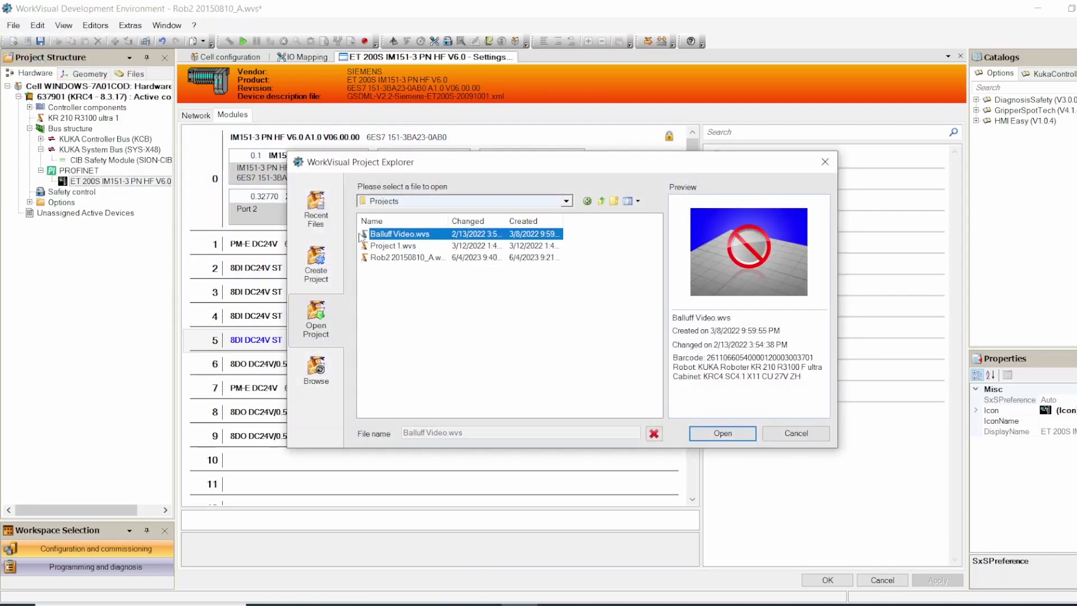
{"action": "left_click", "coordinate": [376, 246]}
{"action": "double_click", "coordinate": [376, 246]}
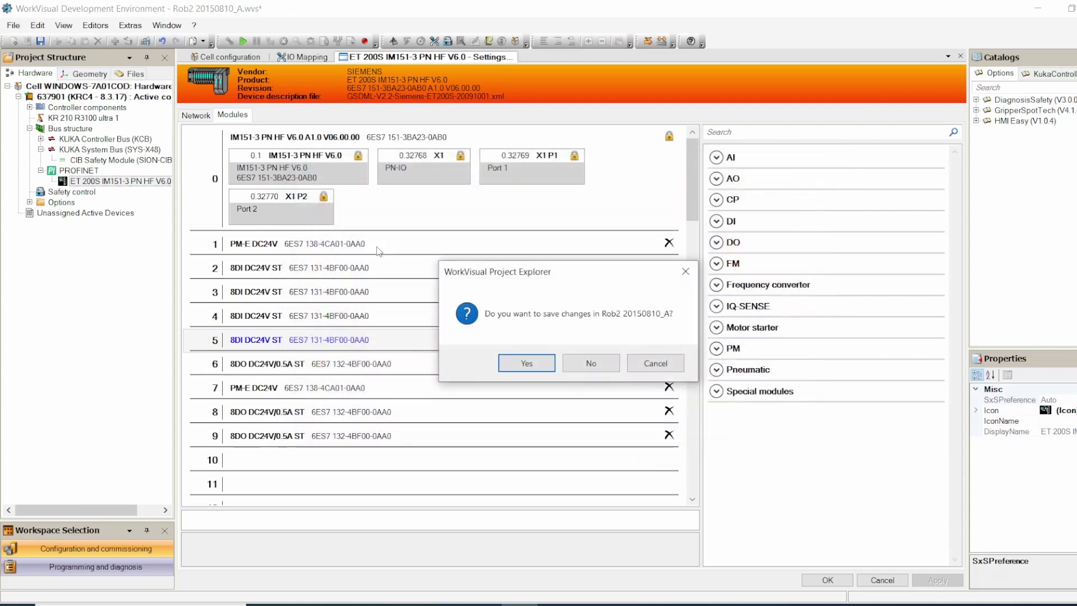
{"action": "left_click", "coordinate": [577, 365]}
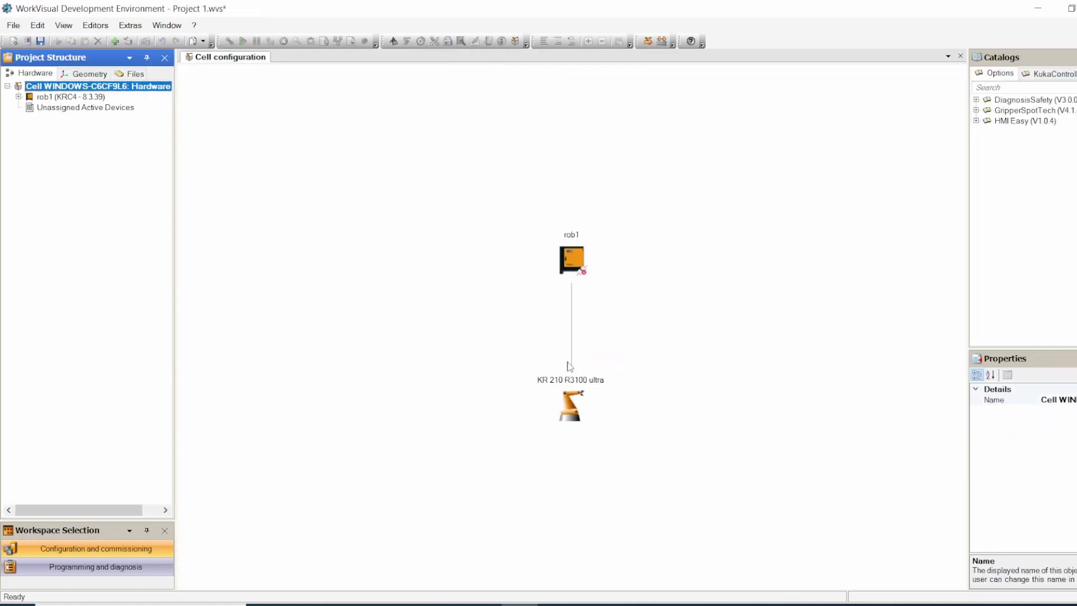
Activate the rob1 controller, remove the ET 200SP IM 155-6 PN ST V4.1 device from PROFINET and close the message window.
{"action": "left_click", "coordinate": [19, 97]}
{"action": "left_click", "coordinate": [42, 98]}
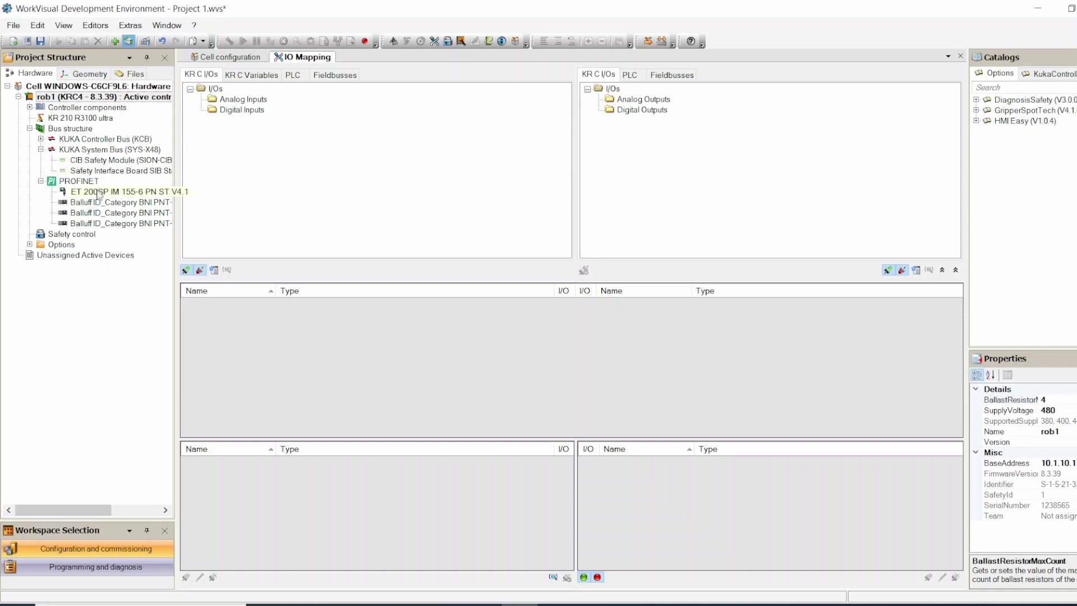
{"action": "left_click", "coordinate": [98, 194]}
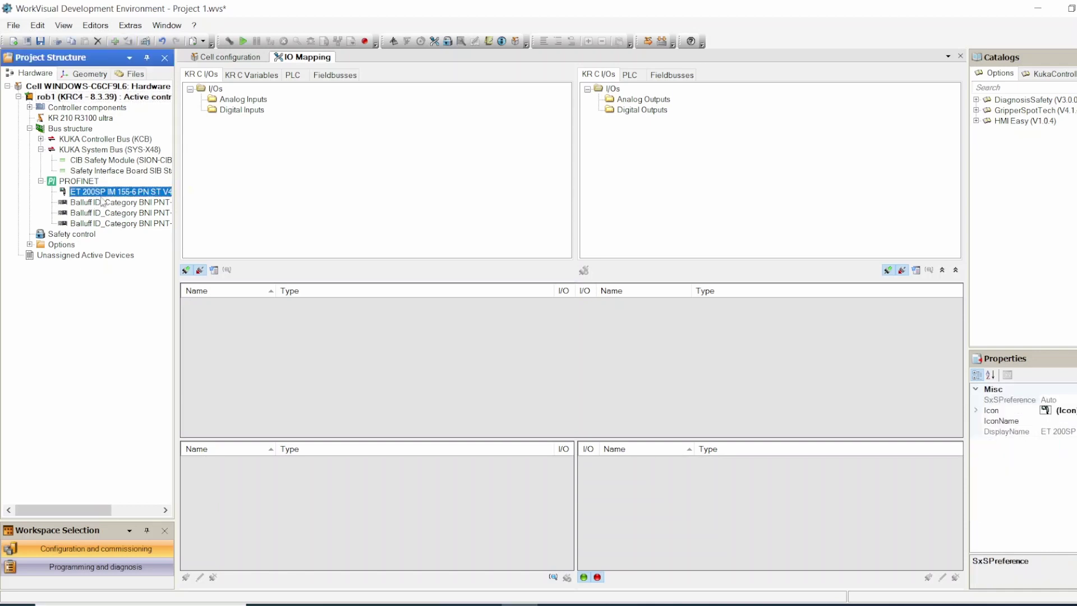
{"action": "right_click", "coordinate": [94, 194]}
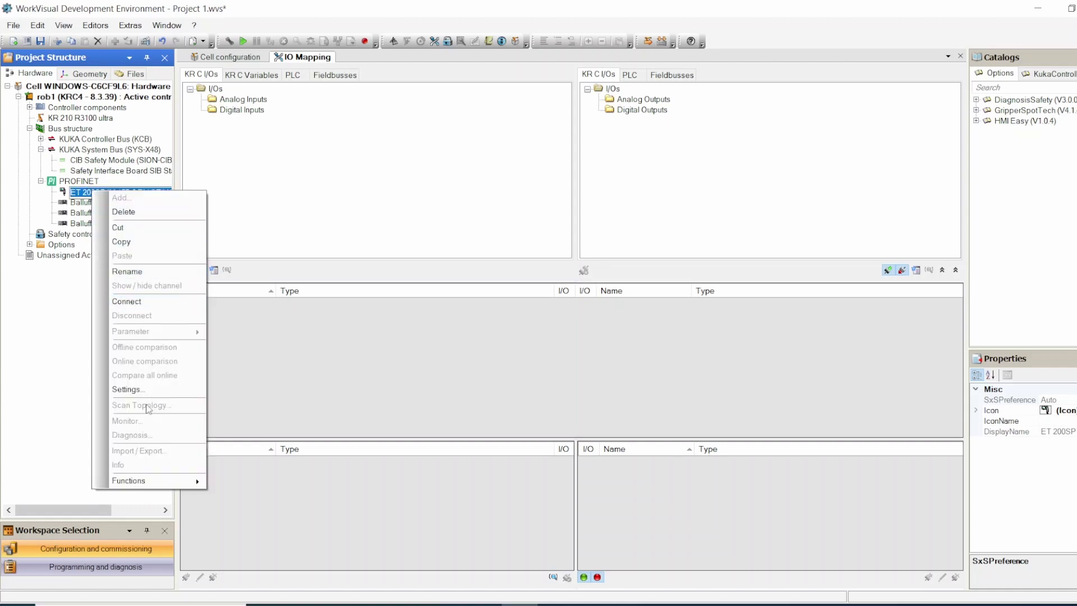
{"action": "left_click", "coordinate": [142, 221]}
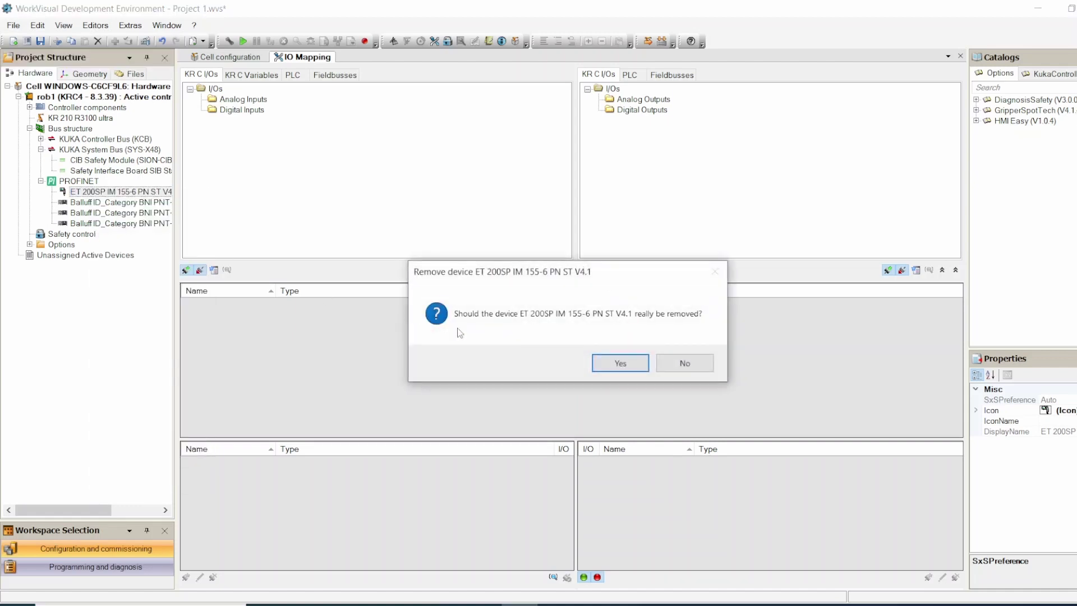
{"action": "left_click", "coordinate": [596, 369]}
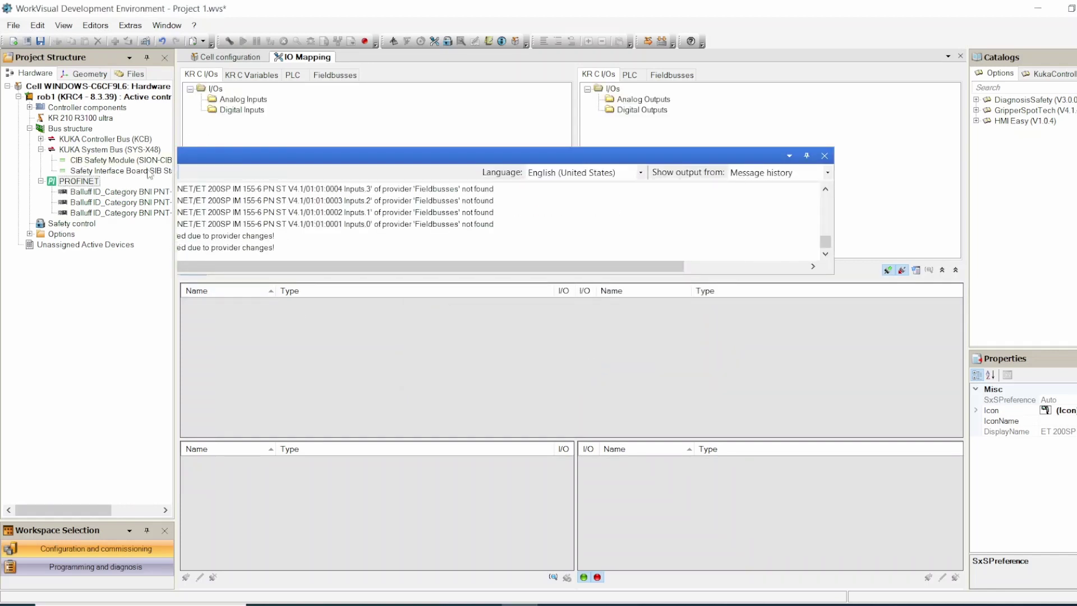
{"action": "left_click", "coordinate": [123, 187]}
{"action": "left_click", "coordinate": [122, 185]}
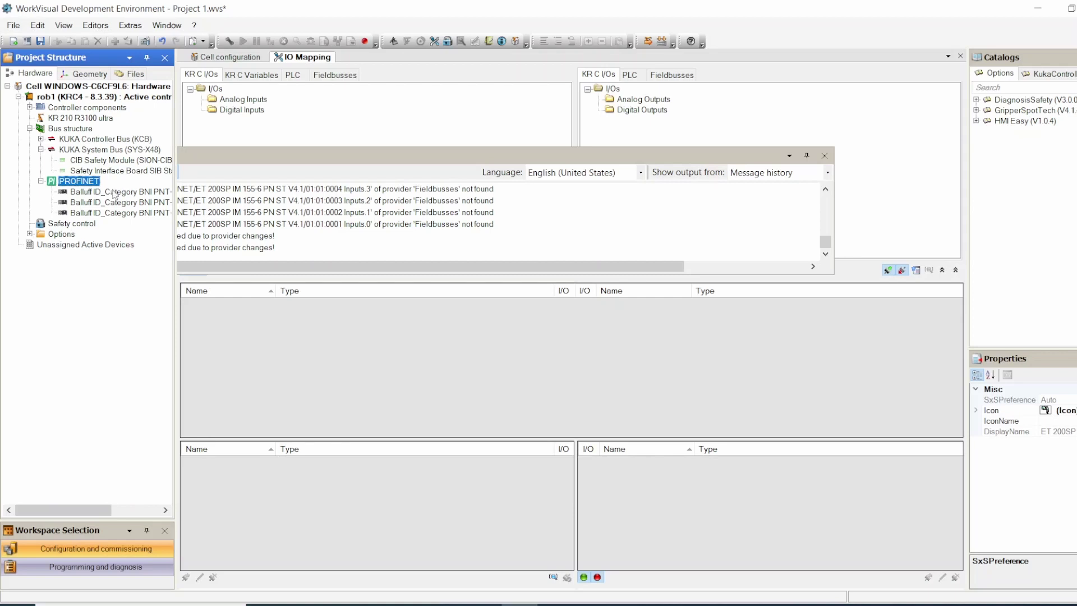
{"action": "left_click", "coordinate": [825, 156]}
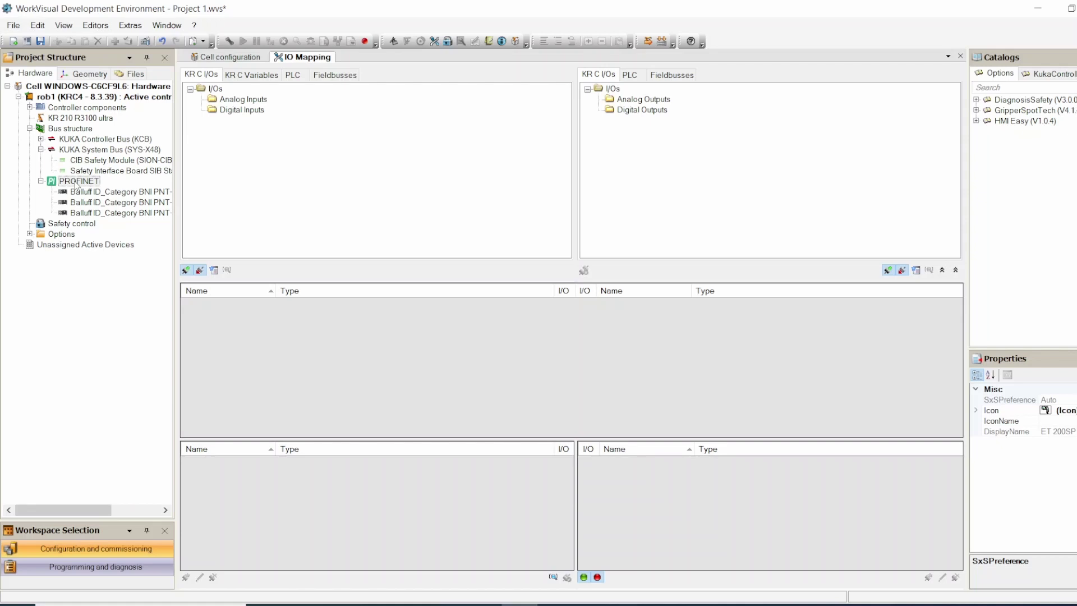
Examine the device types offered for adding to the PROFINET bus and close the DTM selection without adding one.
{"action": "right_click", "coordinate": [77, 184]}
{"action": "left_click", "coordinate": [72, 191]}
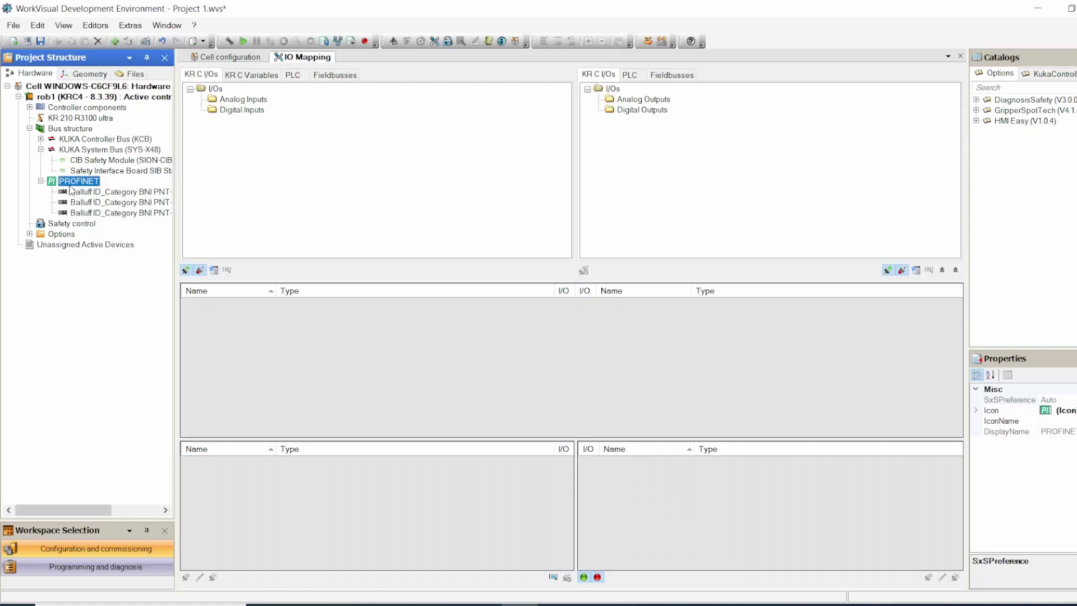
{"action": "right_click", "coordinate": [72, 190]}
{"action": "left_click", "coordinate": [84, 213]}
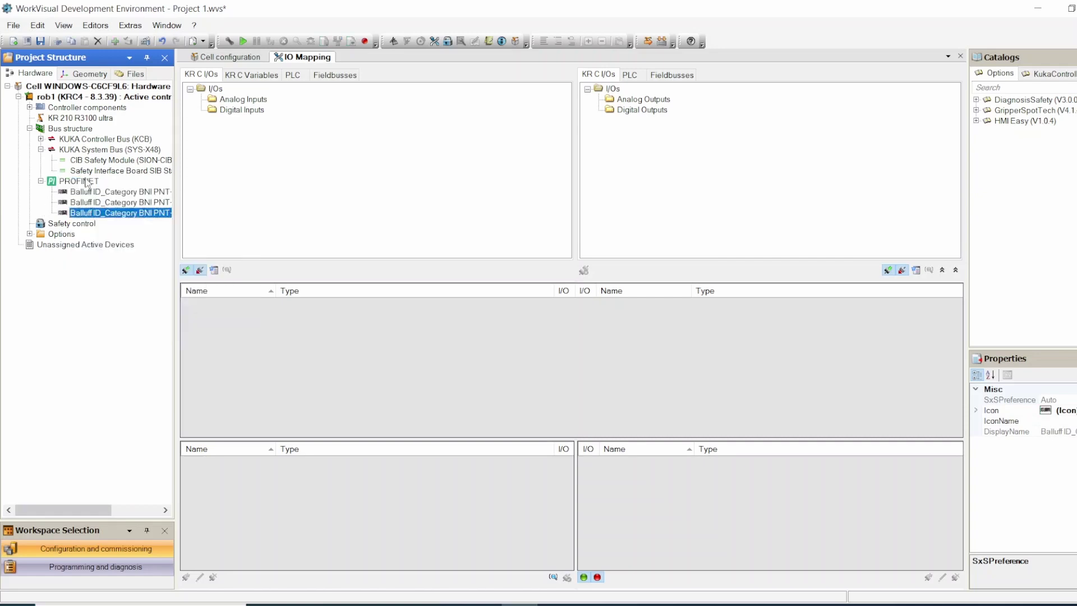
{"action": "right_click", "coordinate": [85, 182]}
{"action": "left_click", "coordinate": [92, 190]}
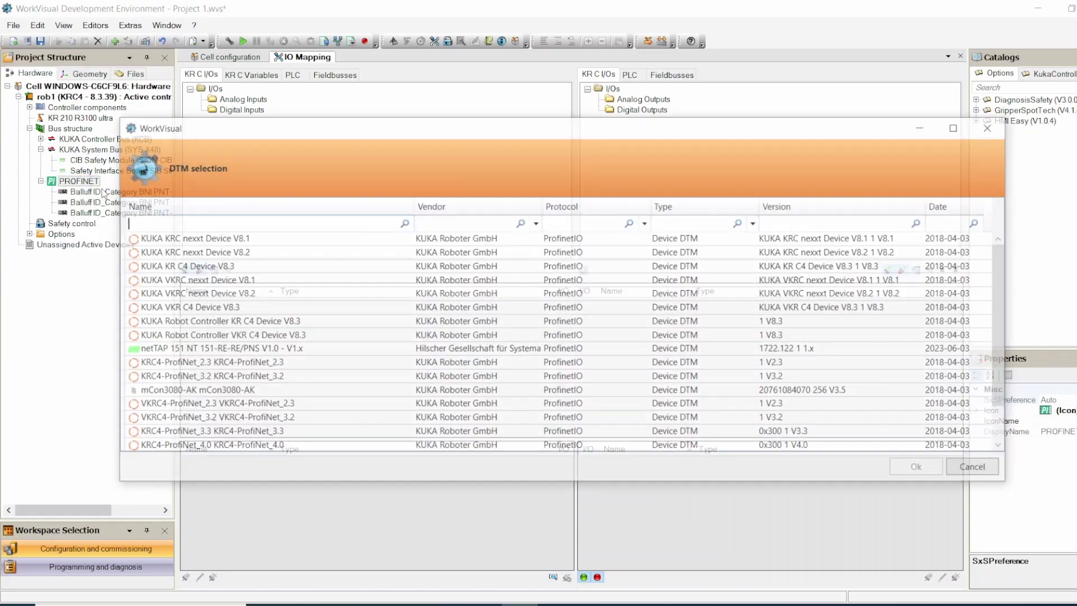
{"action": "left_click", "coordinate": [391, 228]}
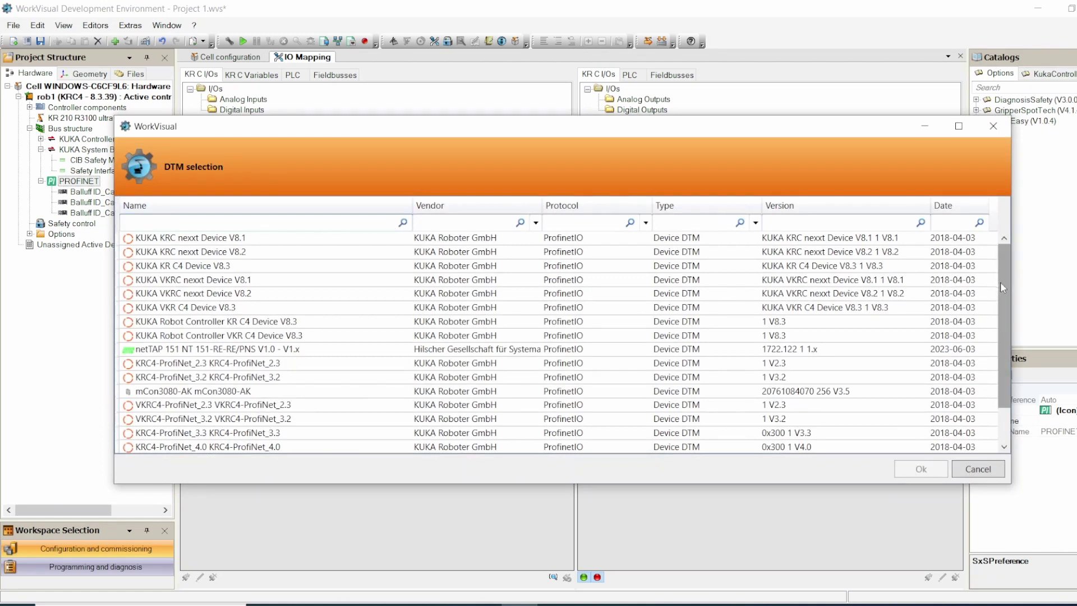
{"action": "left_click_drag", "start_coordinate": [1002, 287], "coordinate": [1005, 324]}
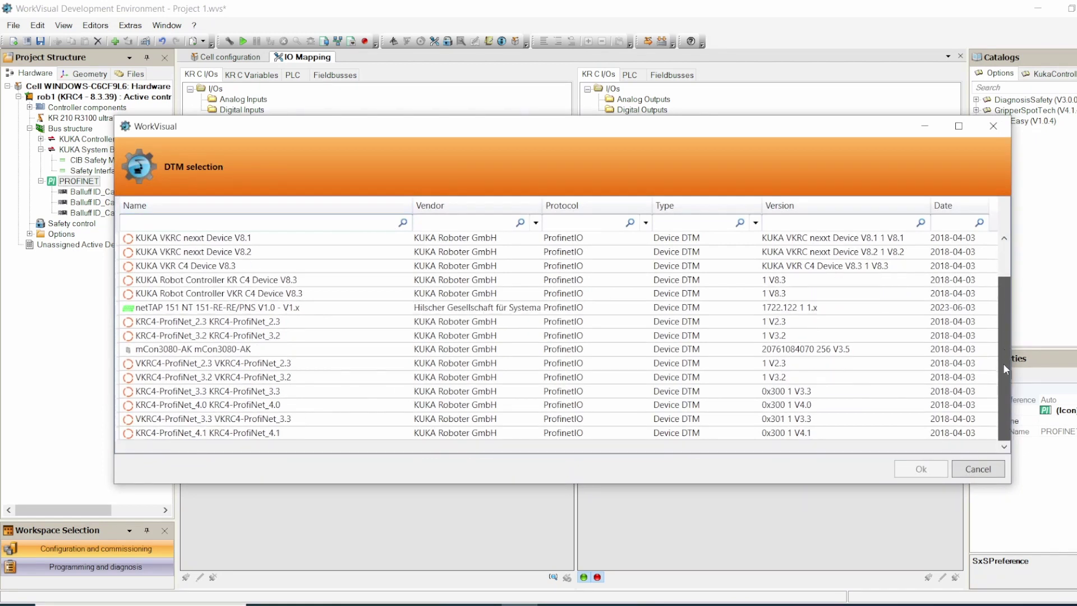
{"action": "left_click_drag", "start_coordinate": [1003, 362], "coordinate": [1000, 254]}
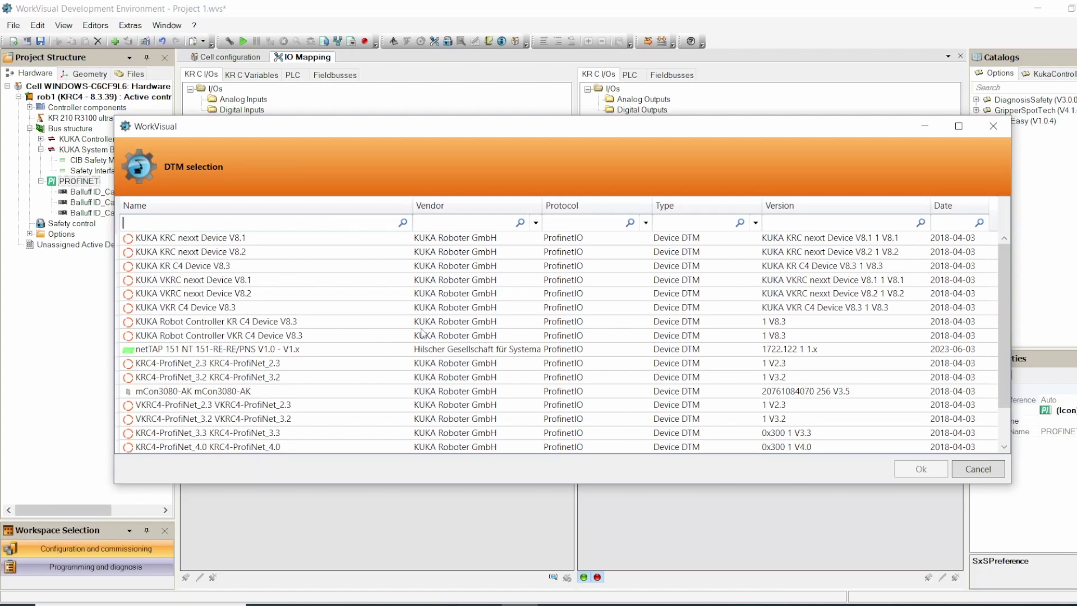
{"action": "left_click_drag", "start_coordinate": [1004, 284], "coordinate": [1008, 347]}
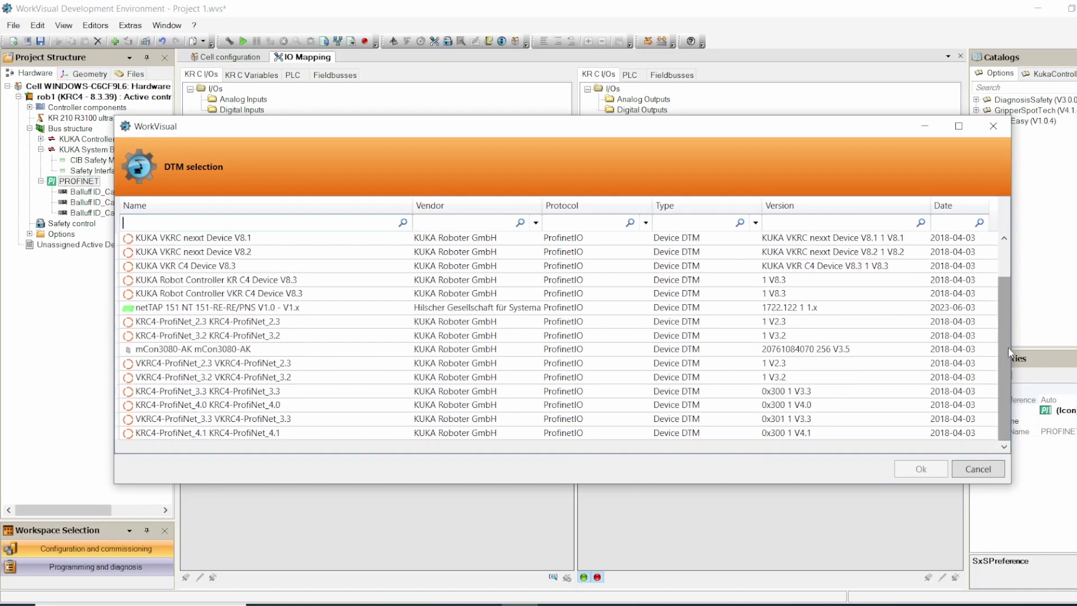
{"action": "left_click", "coordinate": [979, 469]}
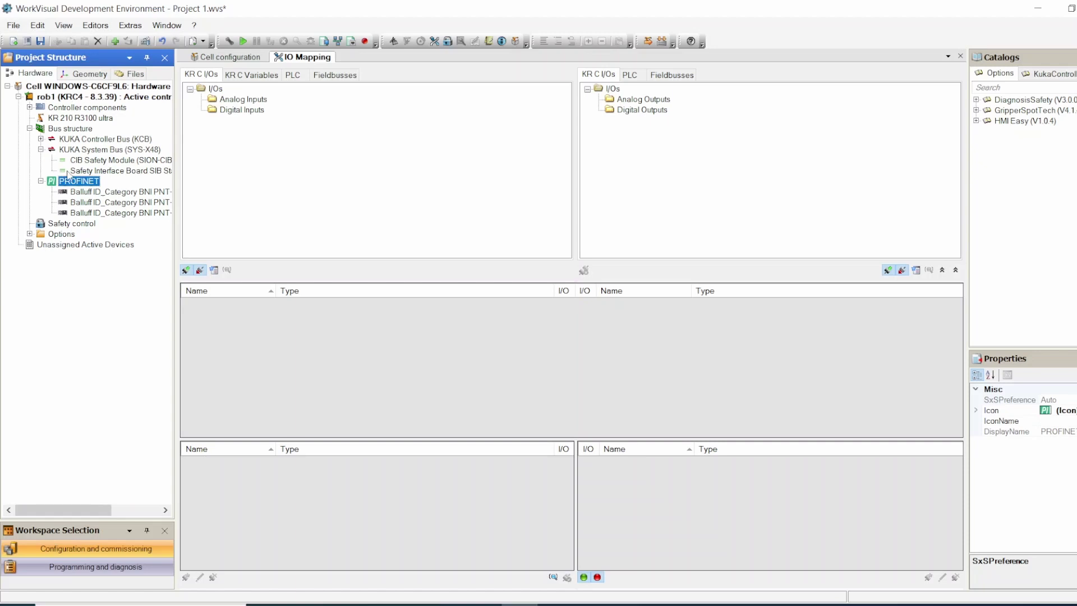
Close Project 1 and save its changes.
{"action": "left_click", "coordinate": [13, 25]}
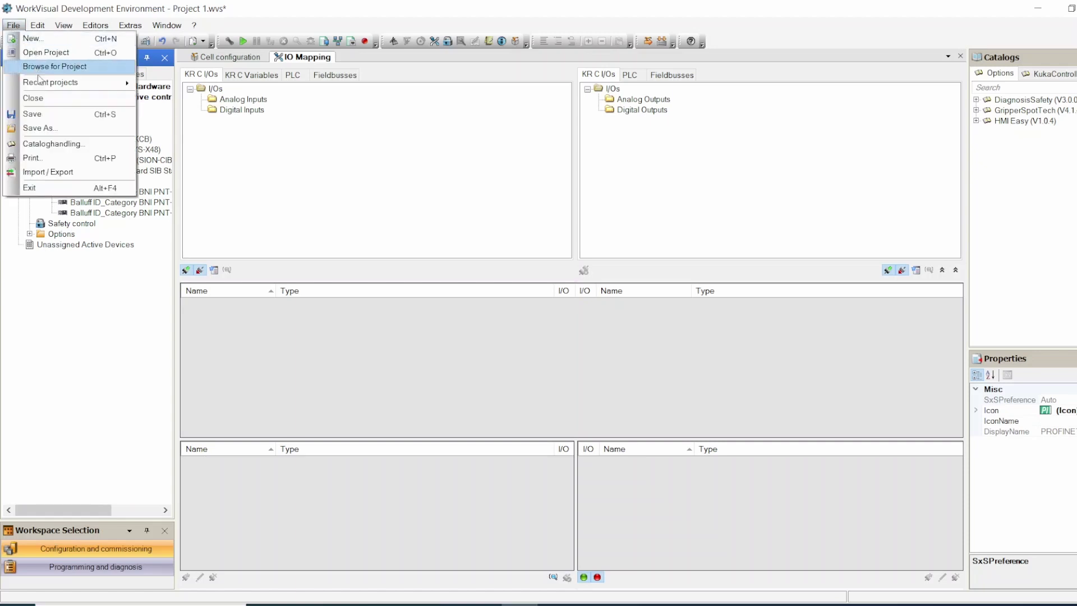
{"action": "left_click", "coordinate": [33, 97]}
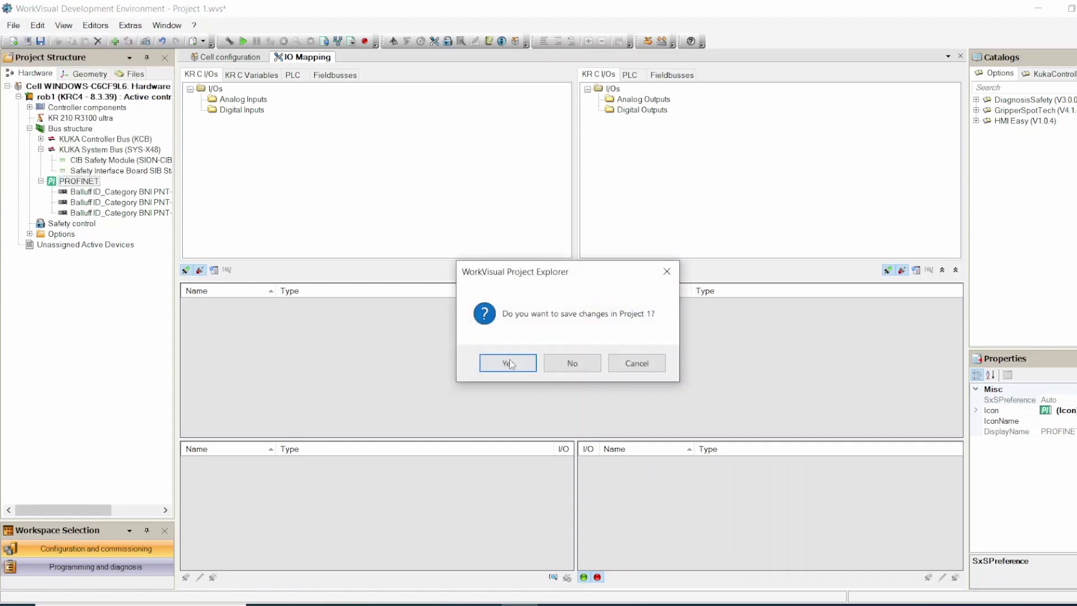
{"action": "left_click", "coordinate": [510, 363]}
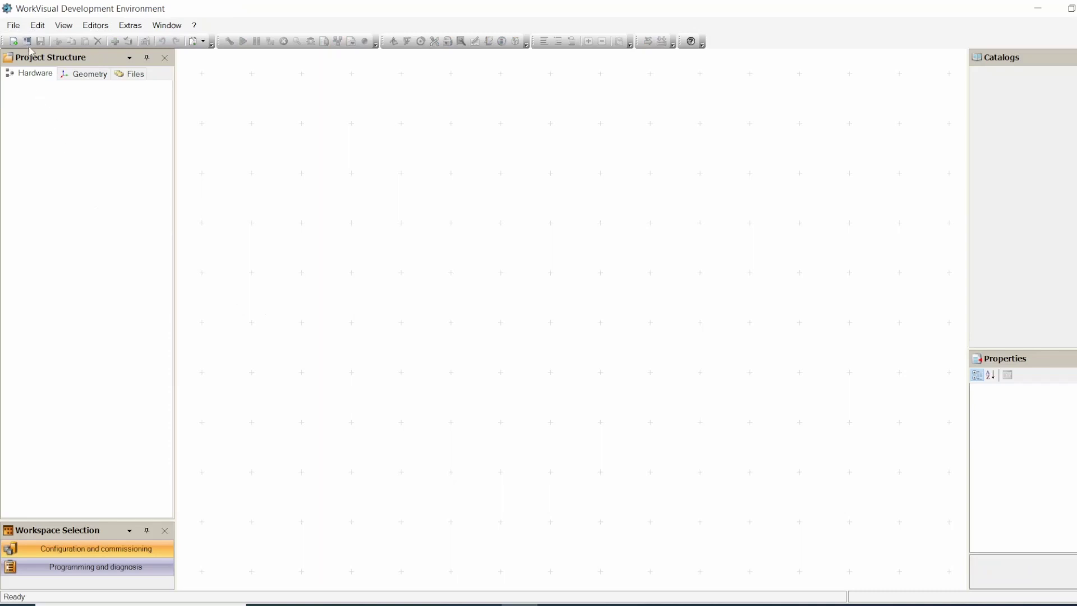
Start the import assistant for a device description file.
{"action": "left_click", "coordinate": [13, 26]}
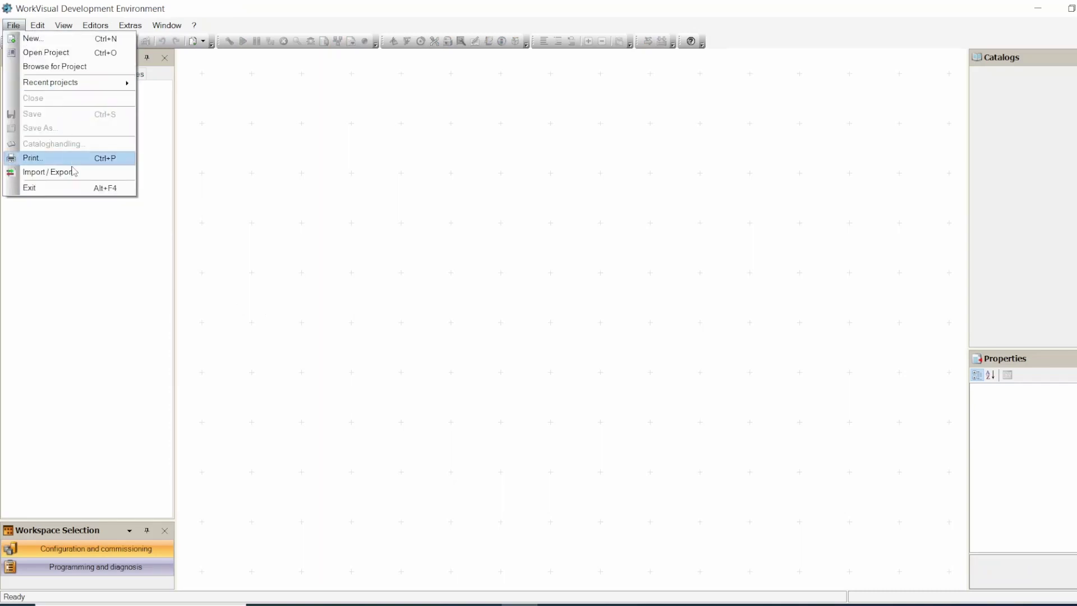
{"action": "left_click", "coordinate": [72, 173]}
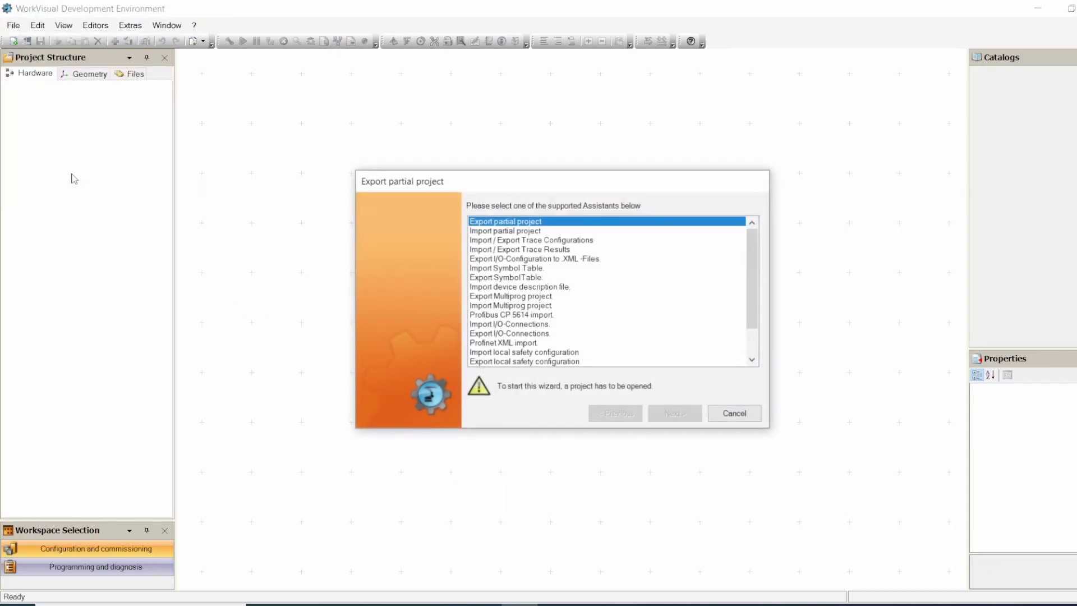
{"action": "left_click", "coordinate": [499, 288]}
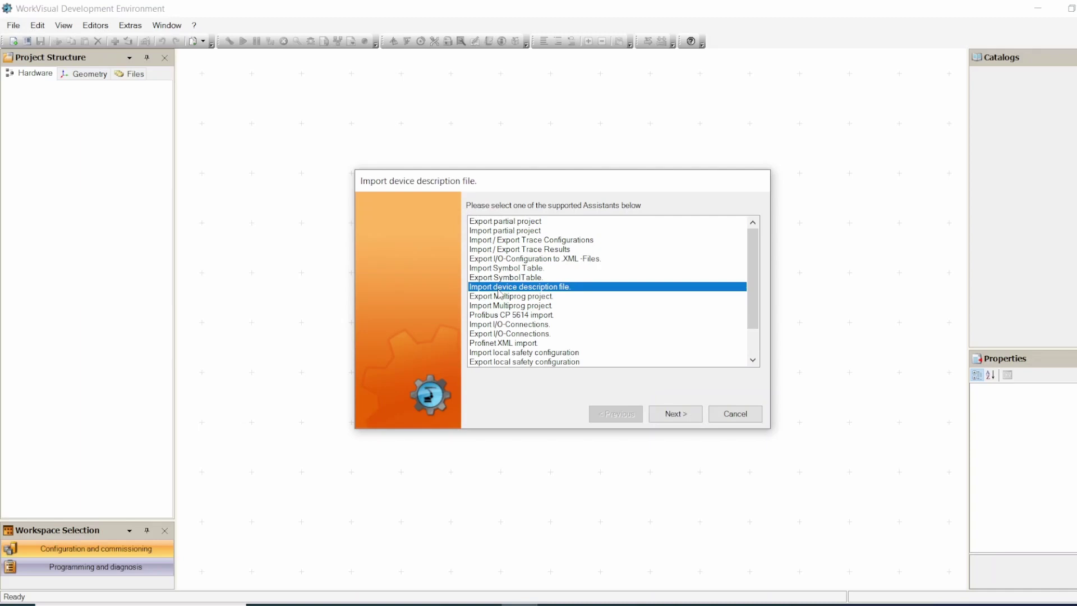
{"action": "left_click", "coordinate": [684, 416]}
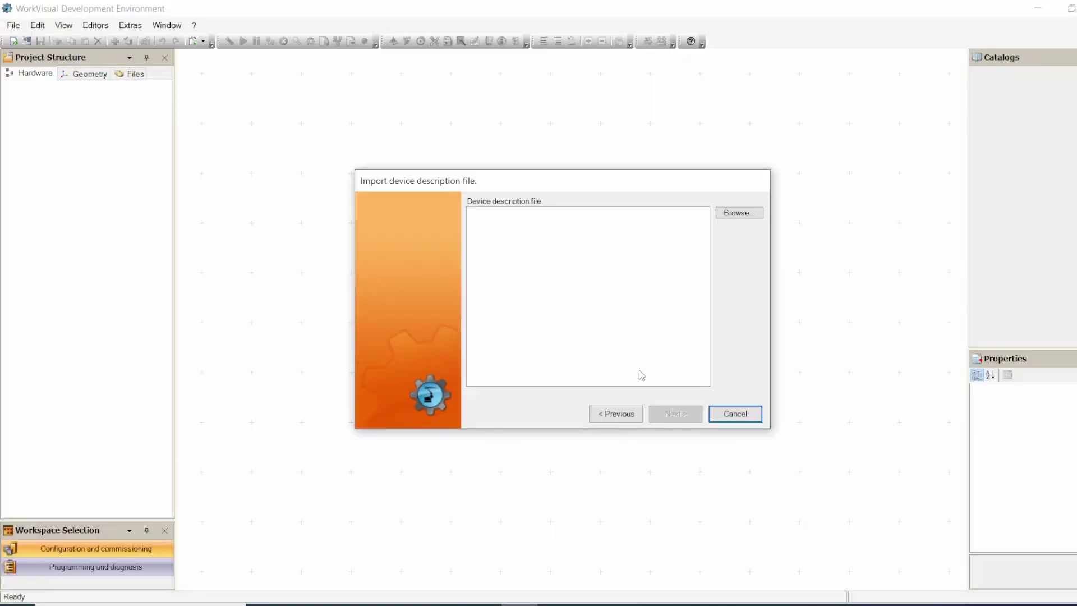
Choose GSDML-V2.25-Siemens-ET200S-20191007 from the im151-3 folder in Downloads as the device description file.
{"action": "left_click", "coordinate": [740, 216]}
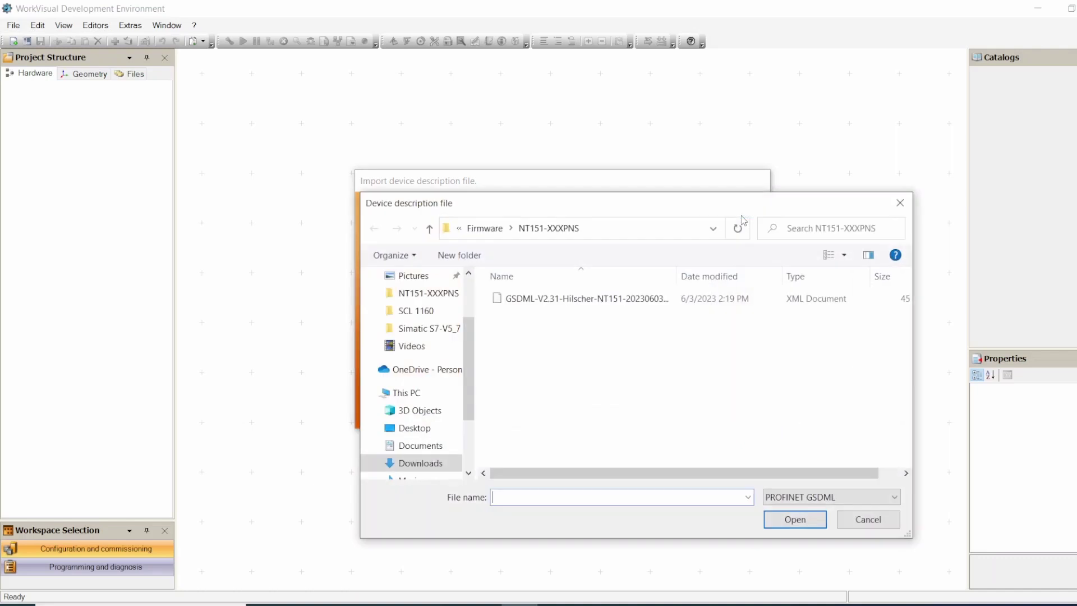
{"action": "left_click", "coordinate": [486, 230]}
{"action": "left_click", "coordinate": [486, 230]}
{"action": "left_click", "coordinate": [485, 229]}
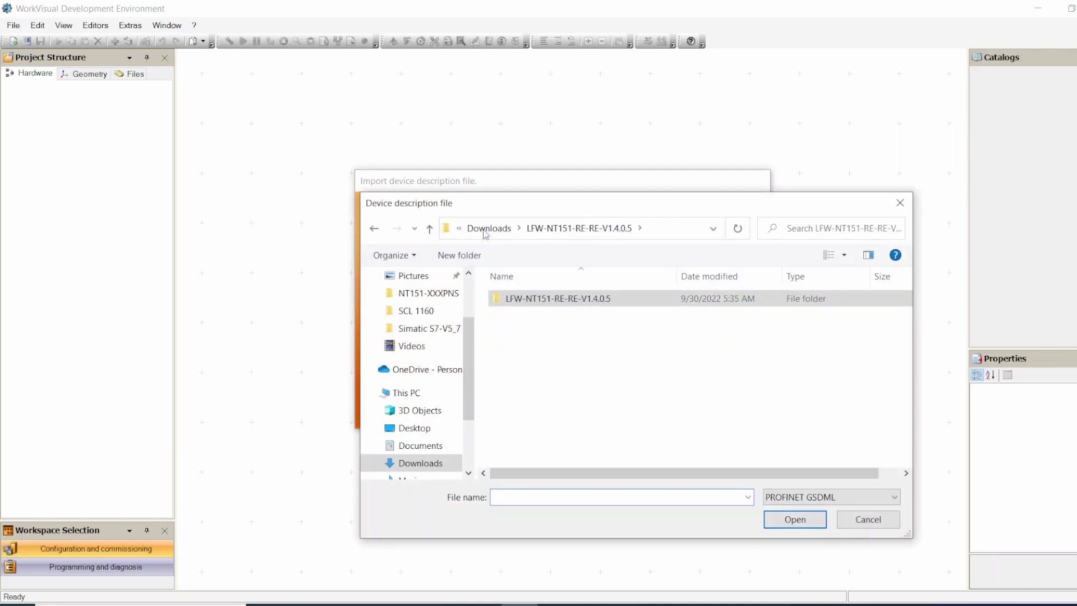
{"action": "left_click", "coordinate": [484, 231]}
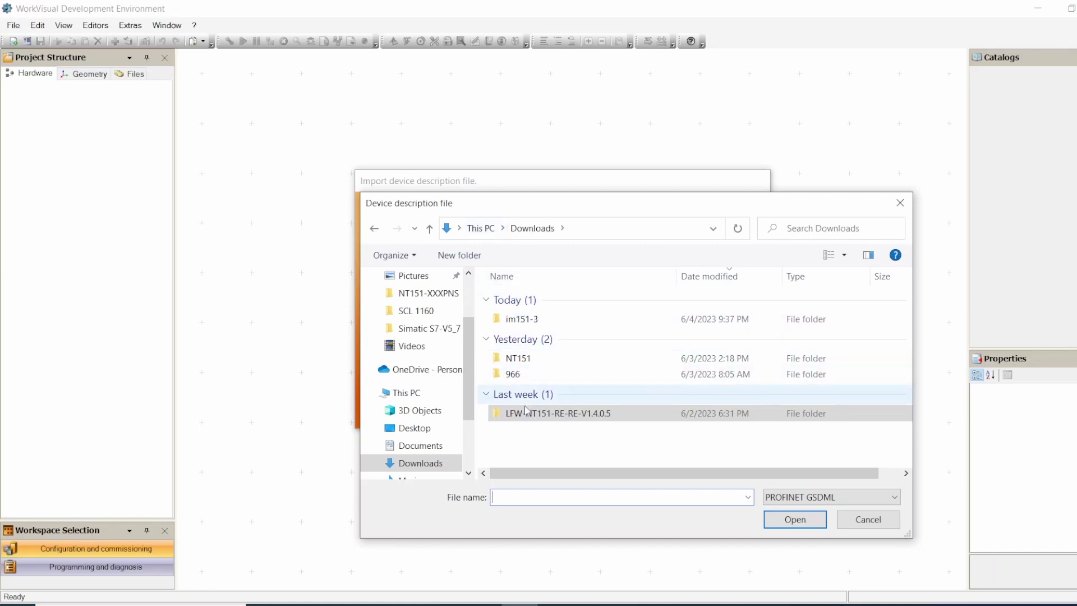
{"action": "double_click", "coordinate": [532, 323]}
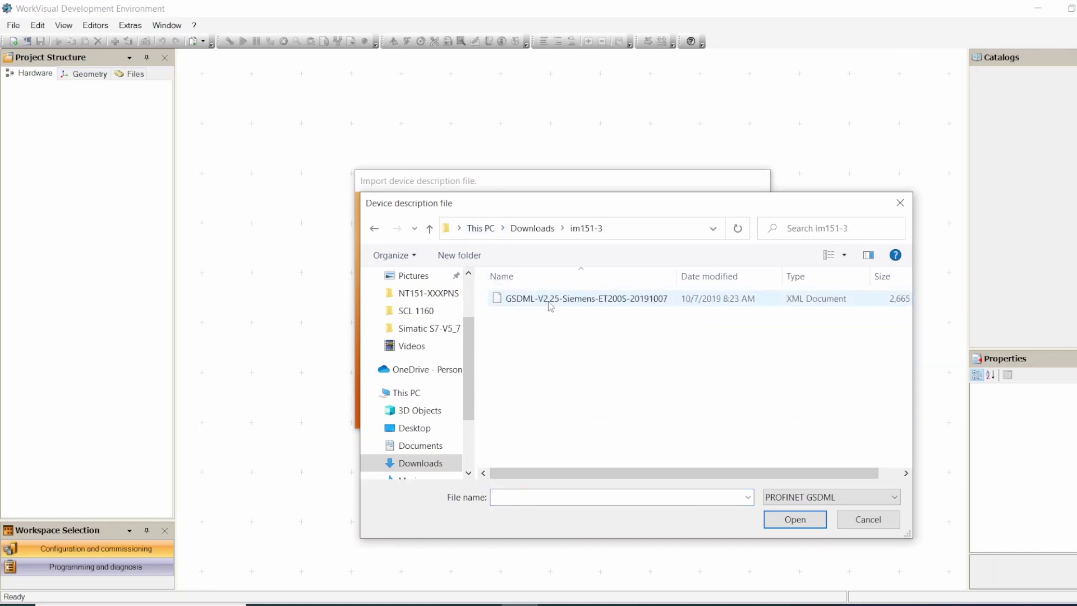
{"action": "double_click", "coordinate": [553, 300]}
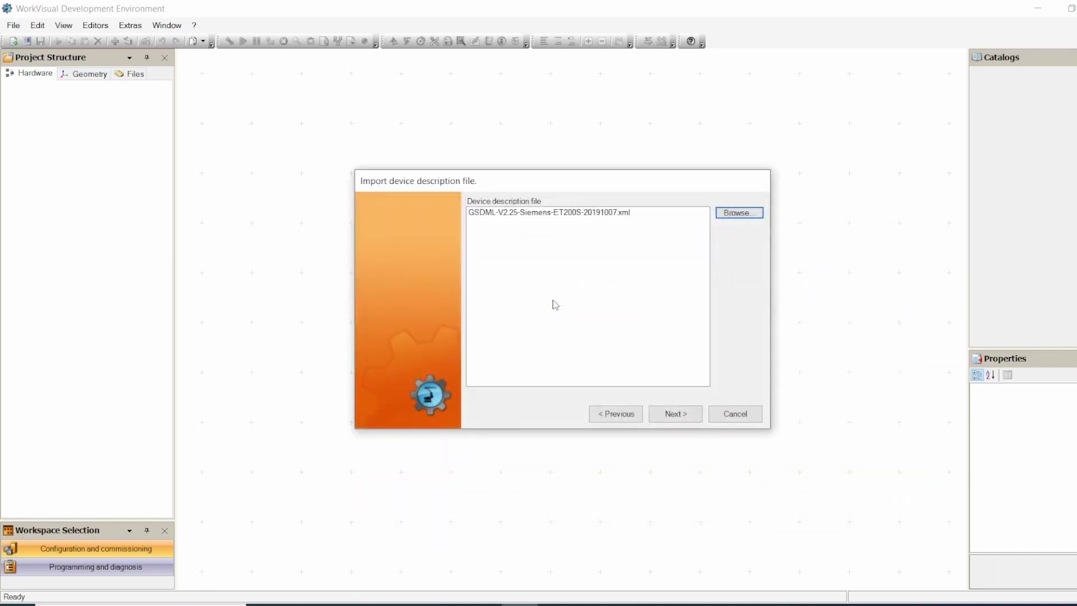
Import all the Siemens ET 200S device descriptions from the chosen file and close the assistant.
{"action": "left_click", "coordinate": [687, 417]}
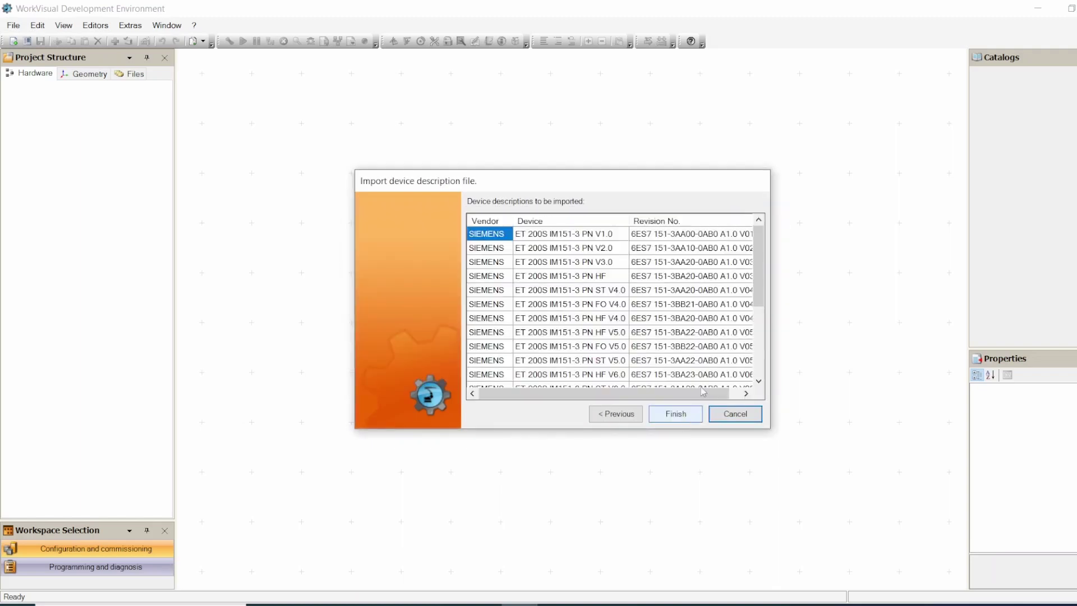
{"action": "mouse_move", "coordinate": [756, 266]}
{"action": "left_mouse_down"}
{"action": "mouse_move", "coordinate": [750, 357]}
{"action": "mouse_move", "coordinate": [757, 250]}
{"action": "left_mouse_up"}
{"action": "left_click", "coordinate": [671, 412]}
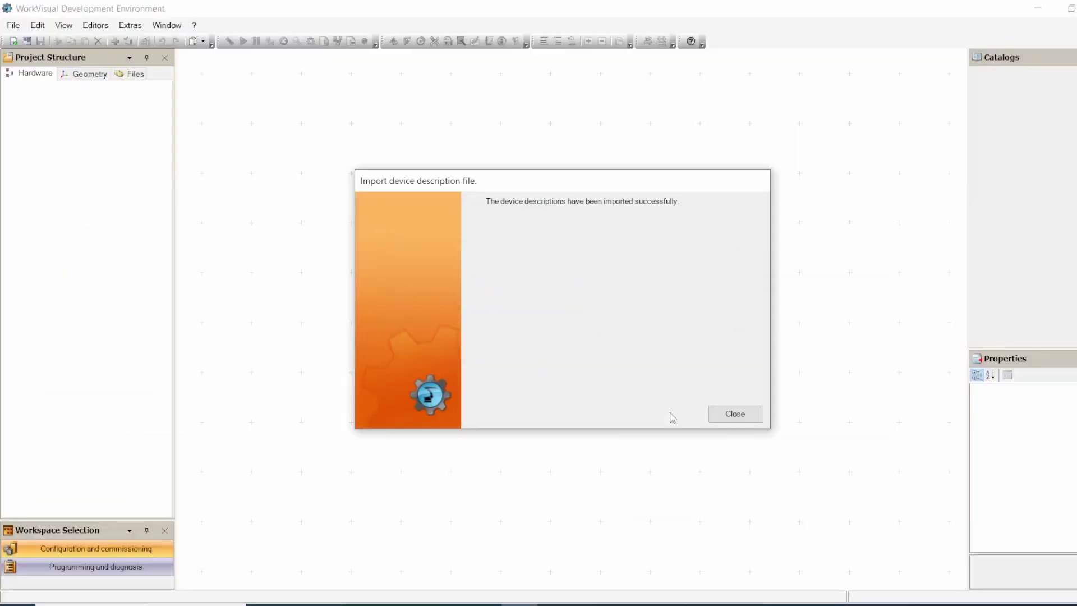
{"action": "left_click", "coordinate": [725, 417]}
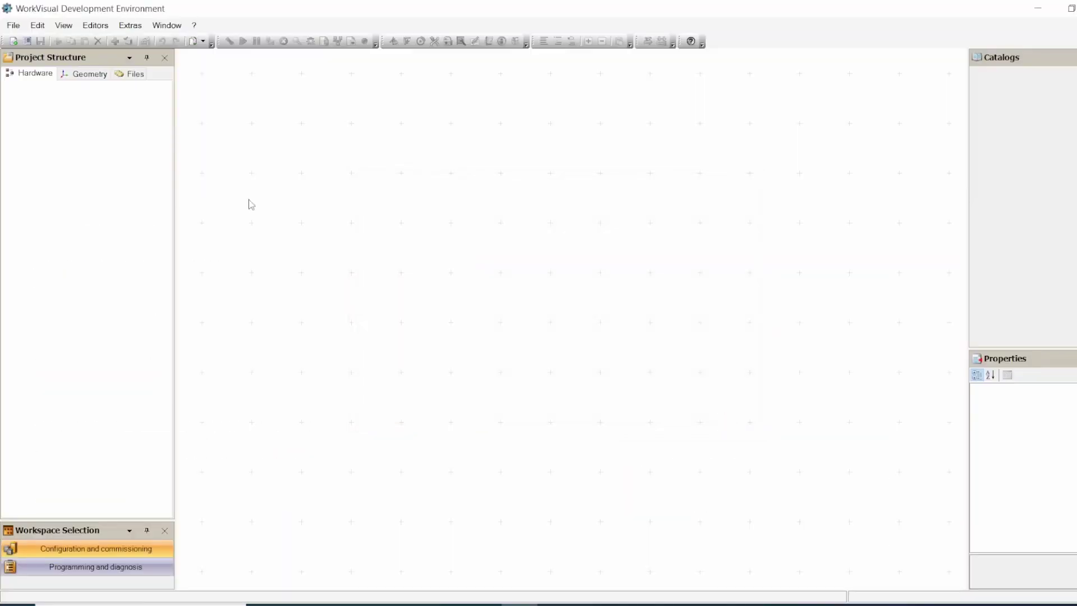
Reopen the project Project 1.wvs and activate the rob1 controller with its I/O mapping displayed.
{"action": "left_click", "coordinate": [12, 25]}
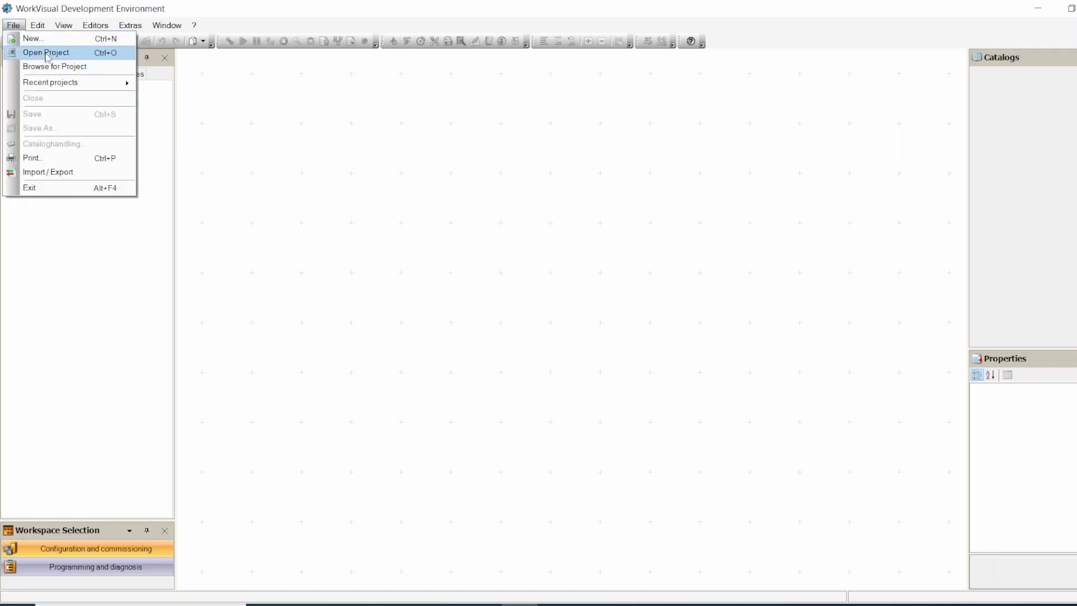
{"action": "left_click", "coordinate": [53, 55]}
{"action": "double_click", "coordinate": [399, 246]}
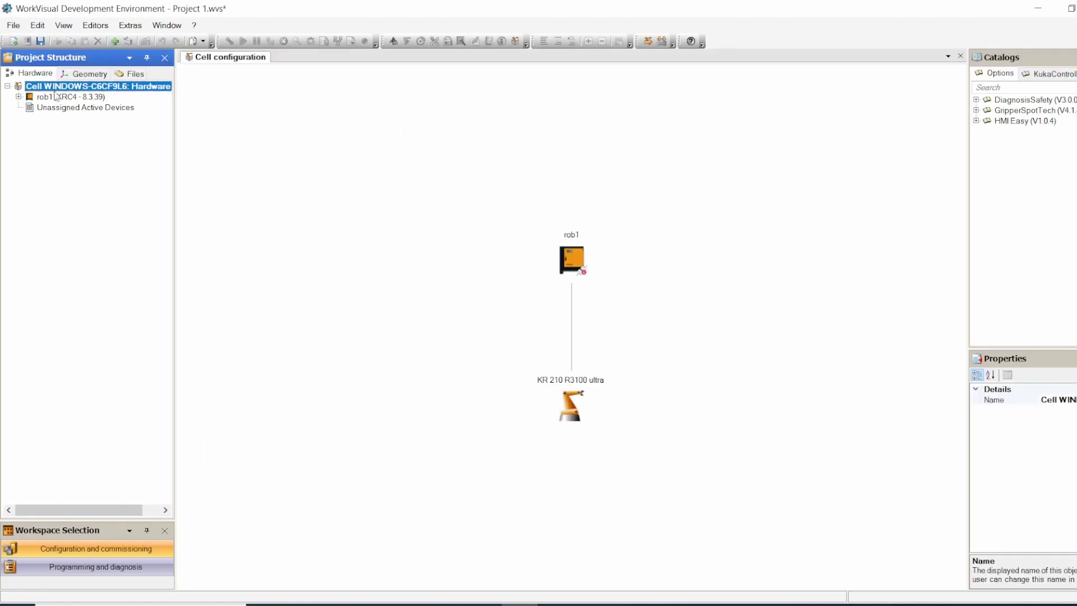
{"action": "left_click", "coordinate": [20, 97]}
{"action": "left_click", "coordinate": [54, 97]}
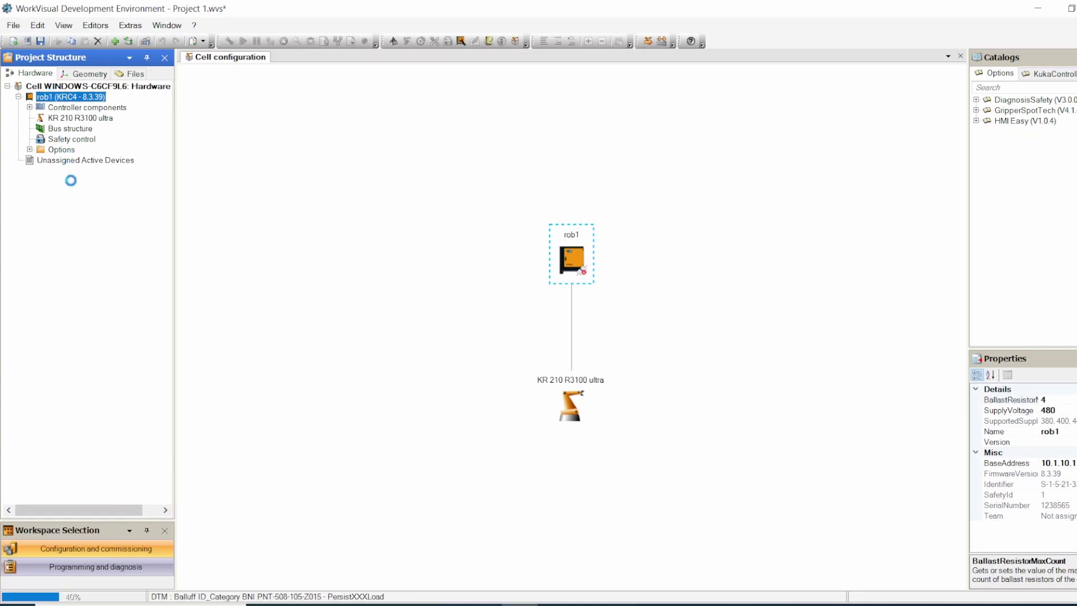
{"action": "key", "text": "ctrl+i"}
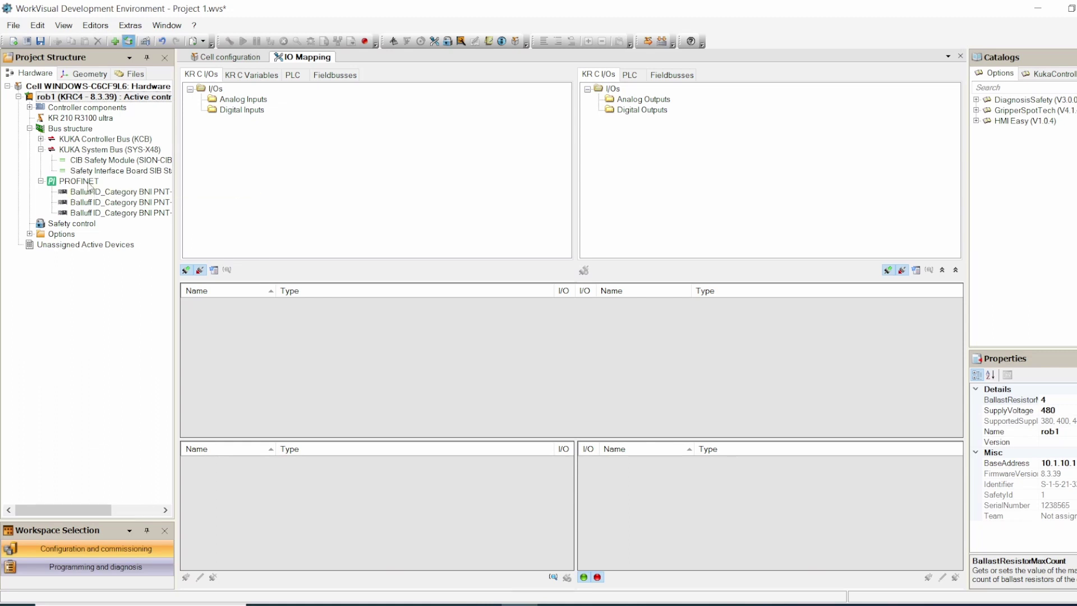
Add the Siemens device ET 200S IM151-3 PN HF V6.0 (6ES7 151-3BA23-0AB0 A1.0 V06.00.00) to the PROFINET bus.
{"action": "left_click", "coordinate": [88, 184]}
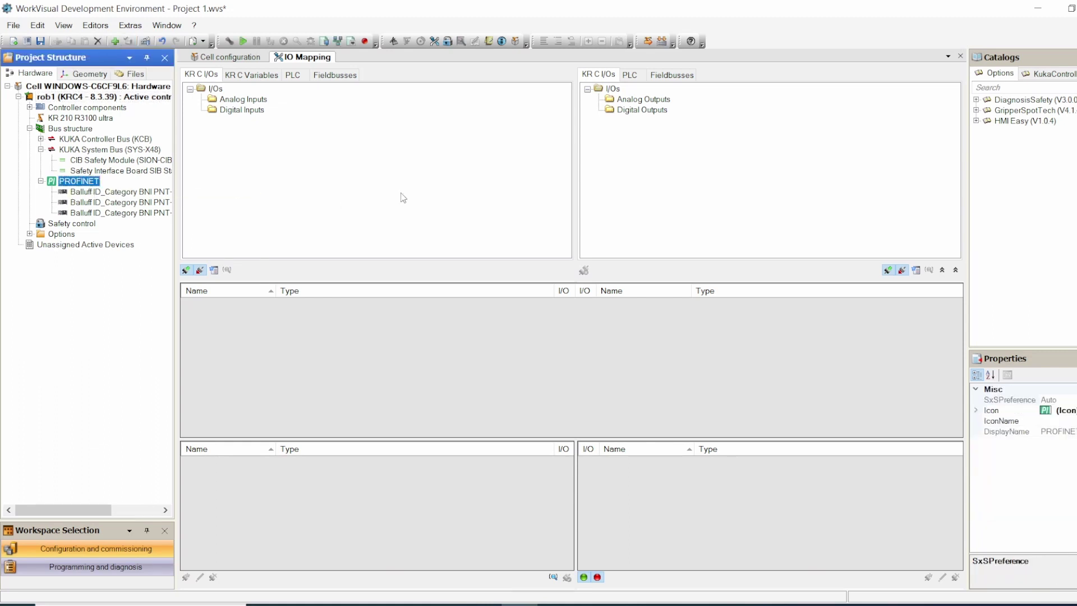
{"action": "right_click", "coordinate": [88, 182]}
{"action": "left_click", "coordinate": [114, 188]}
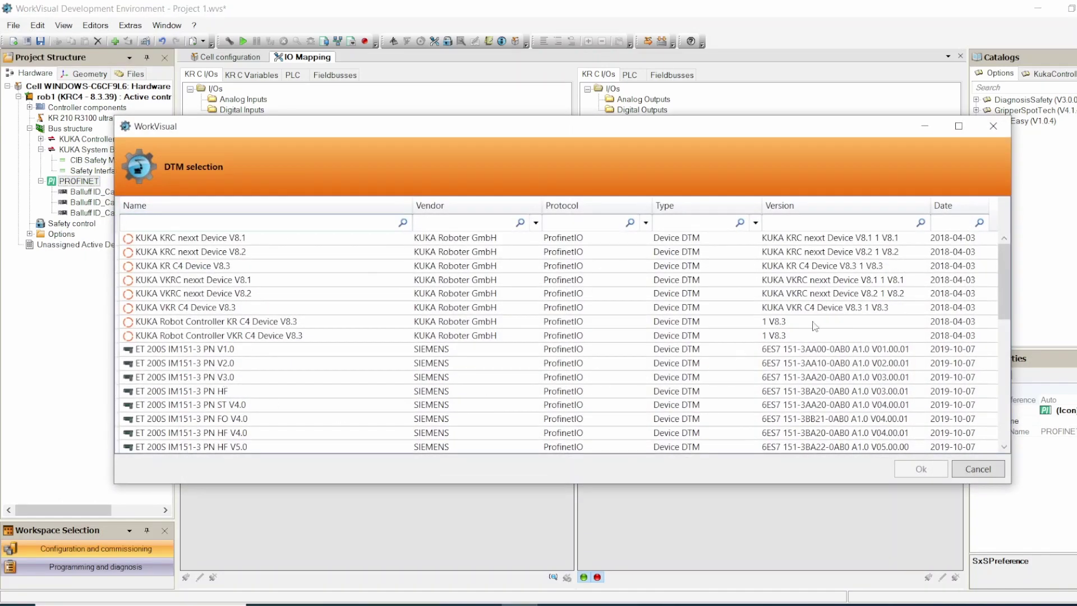
{"action": "left_click_drag", "start_coordinate": [1005, 270], "coordinate": [1008, 308]}
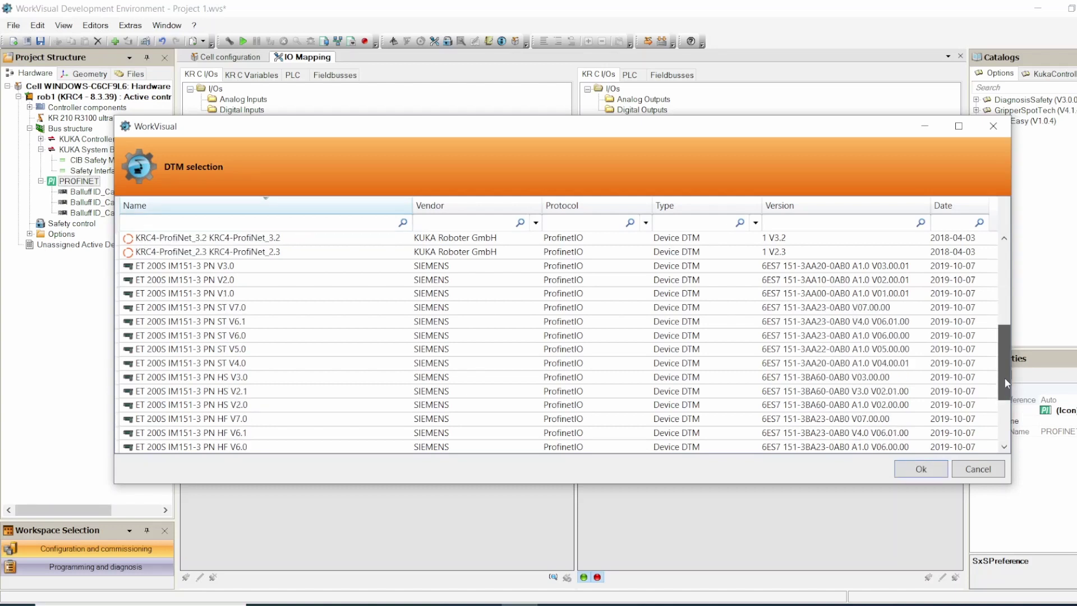
{"action": "left_click_drag", "start_coordinate": [1005, 378], "coordinate": [1003, 416]}
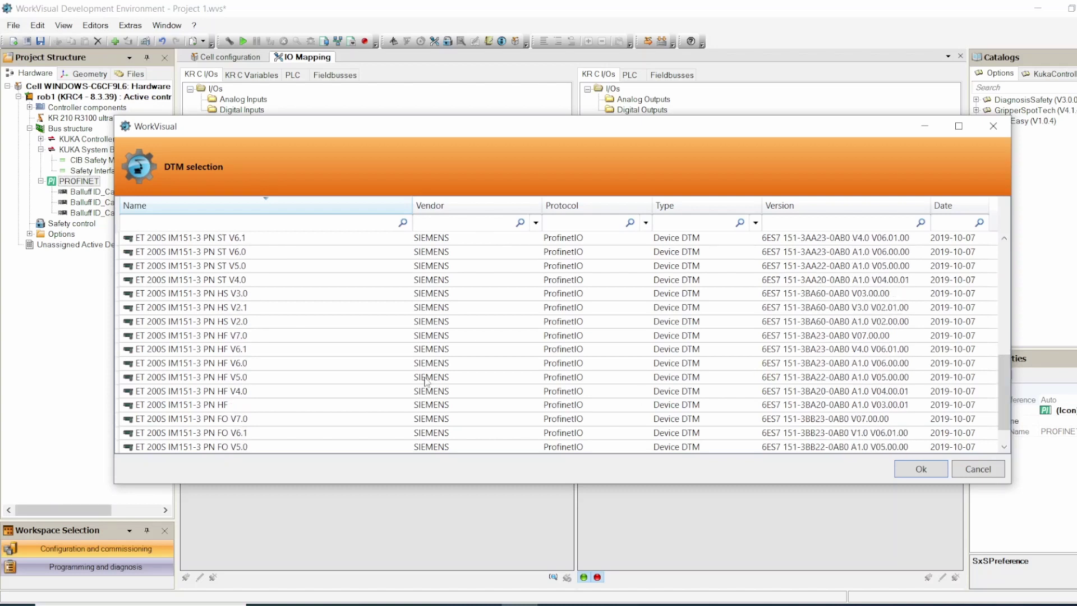
{"action": "left_click", "coordinate": [239, 366]}
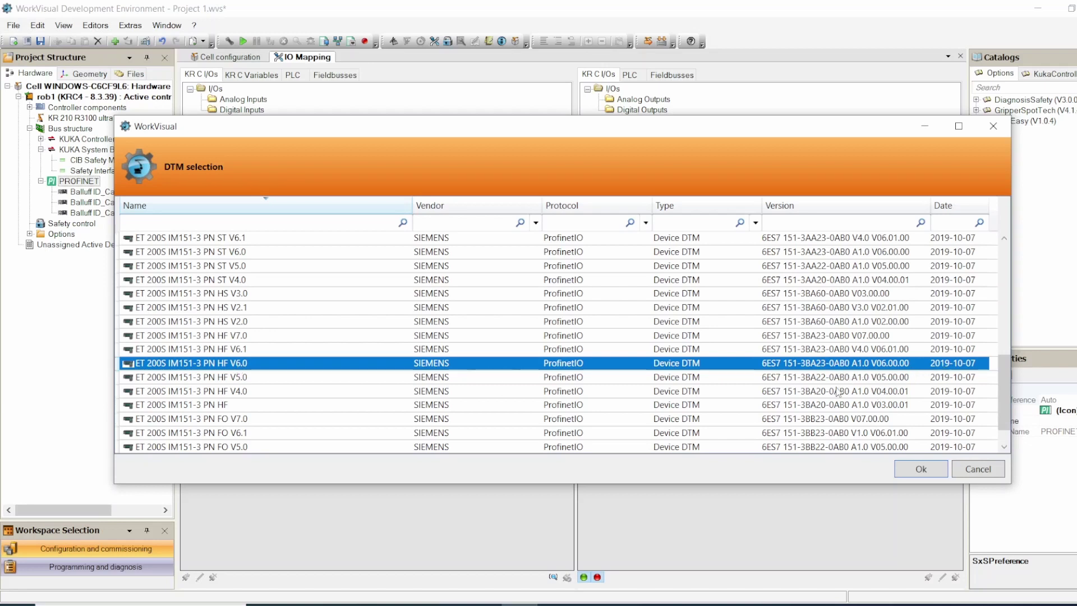
{"action": "left_click", "coordinate": [919, 469]}
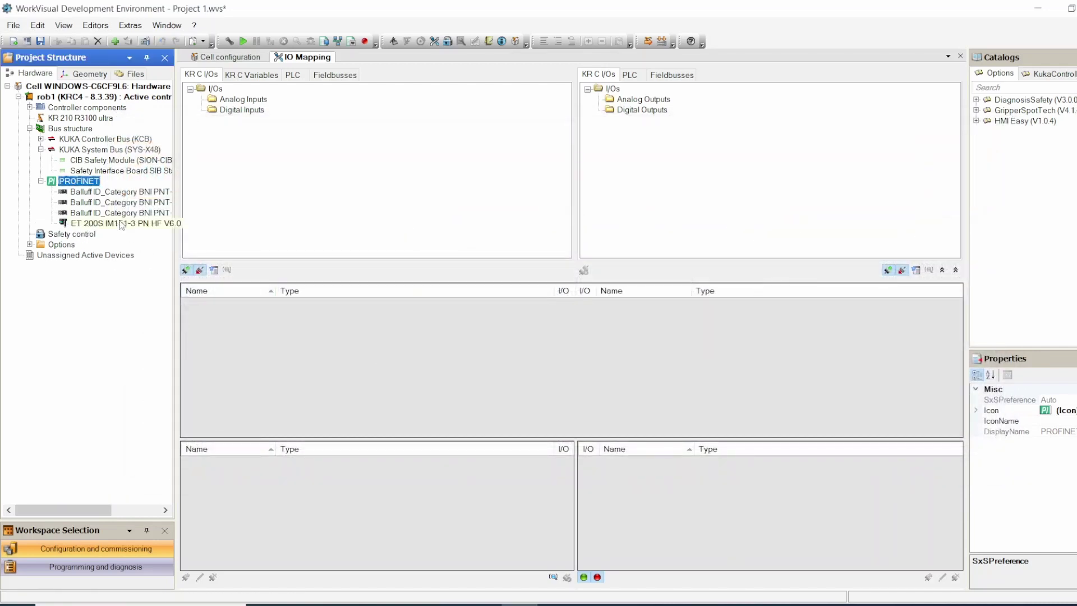
In the settings of the ET 200S IM151-3 PN HF V6.0, apply IP address 10.10.0.1 and device name Robor1.
{"action": "left_click", "coordinate": [121, 224]}
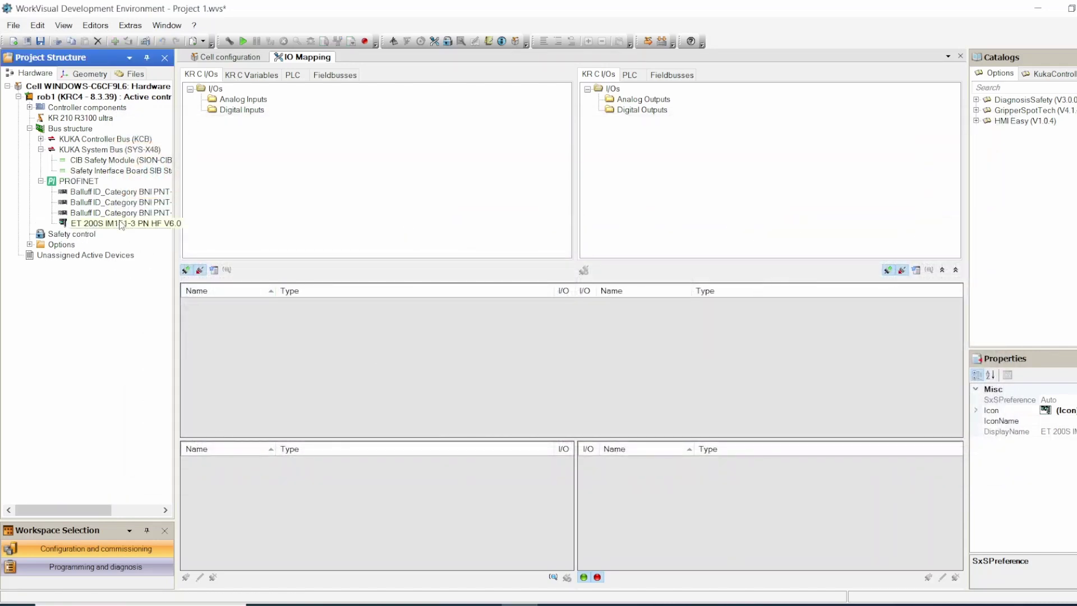
{"action": "double_click", "coordinate": [121, 224]}
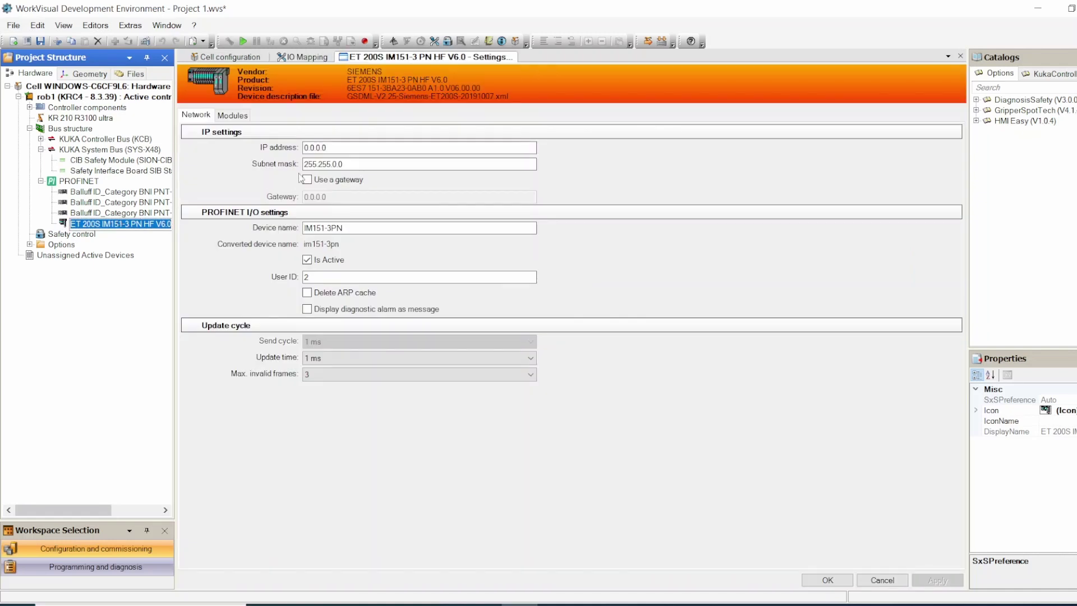
{"action": "left_click", "coordinate": [349, 230]}
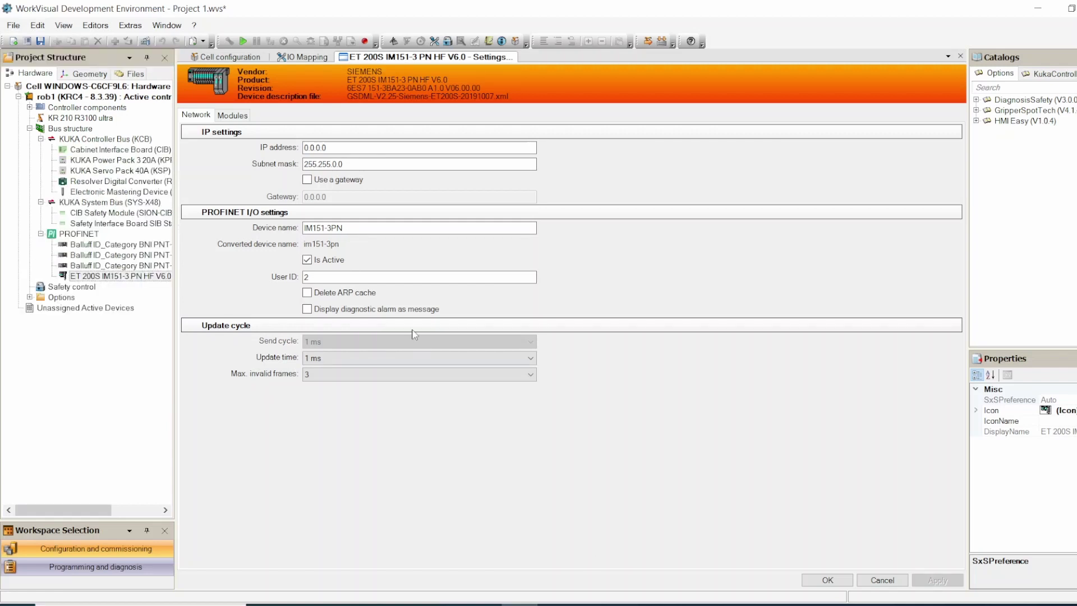
{"action": "left_click", "coordinate": [334, 148]}
{"action": "double_click", "coordinate": [334, 148]}
{"action": "type", "text": "10.10.0.1"}
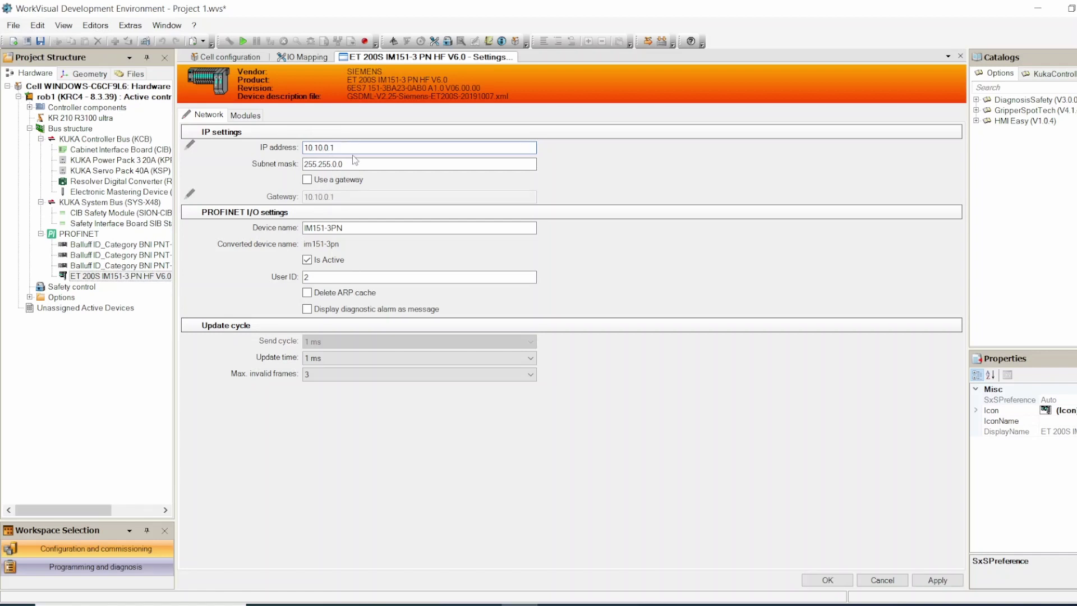
{"action": "left_click", "coordinate": [346, 169]}
{"action": "left_click_drag", "start_coordinate": [345, 228], "coordinate": [279, 230]}
{"action": "type", "text": "Robor1"}
{"action": "left_click", "coordinate": [936, 580]}
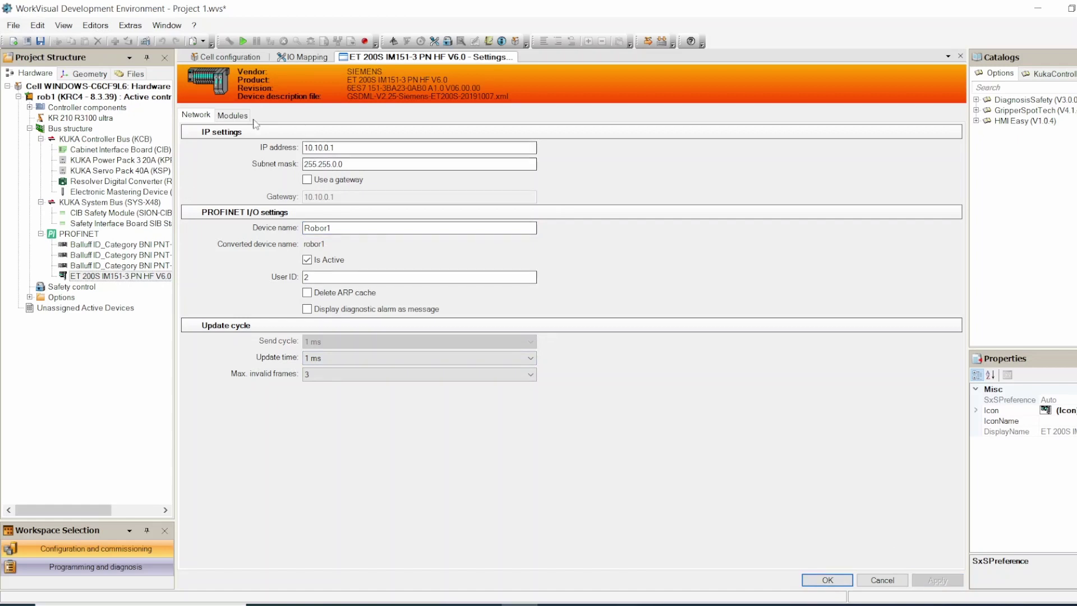
Enlarge the device's slot list and insert the power module PM-E DC24V (6ES7 138-4CA01-0AA0) into slot 1.
{"action": "left_click", "coordinate": [231, 116]}
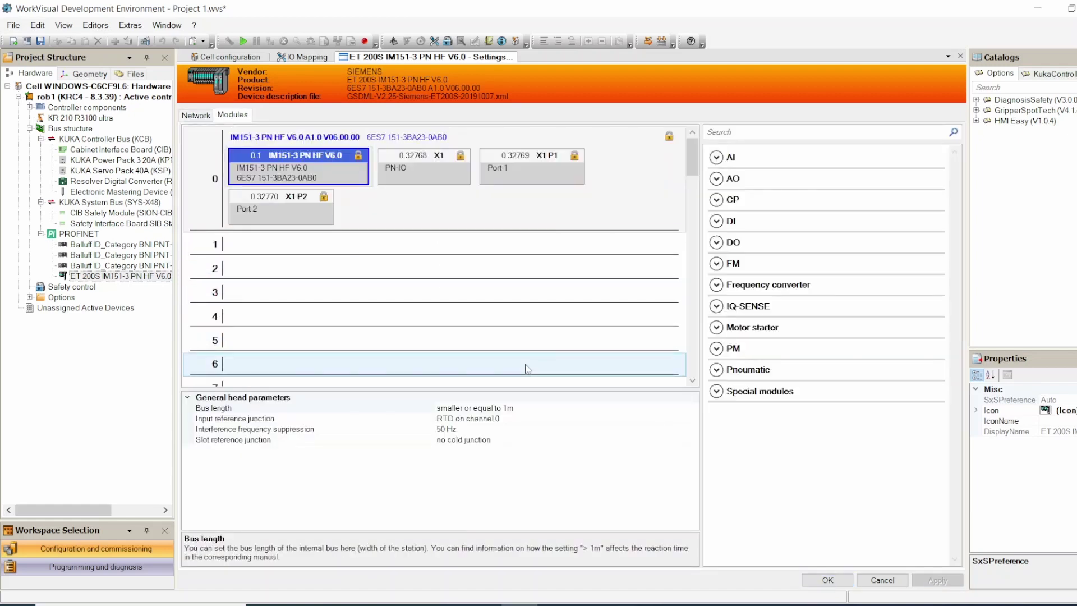
{"action": "left_click_drag", "start_coordinate": [541, 391], "coordinate": [542, 503]}
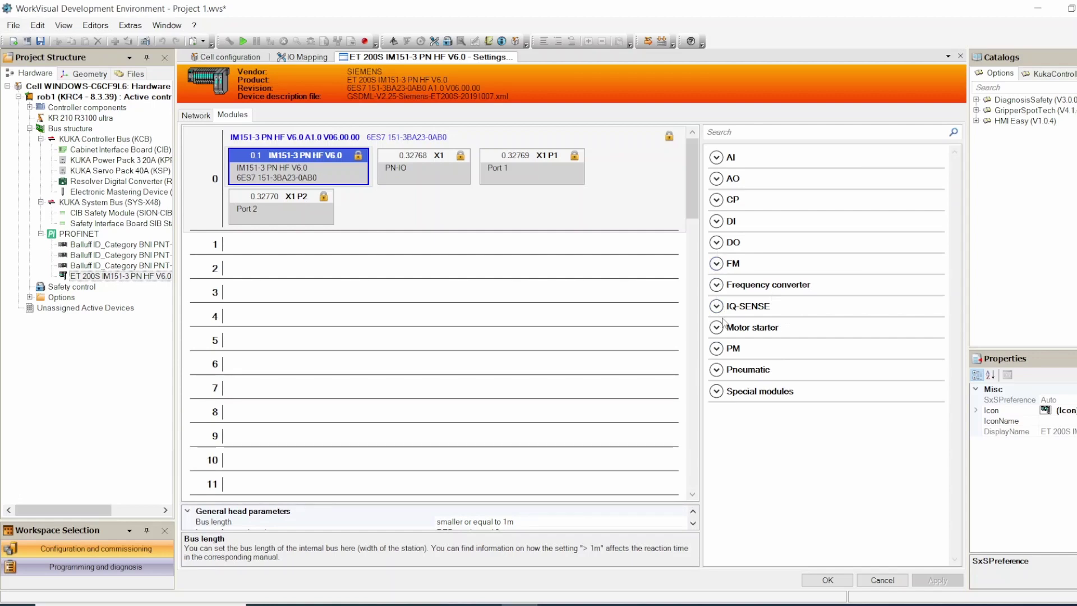
{"action": "left_click", "coordinate": [717, 348]}
{"action": "left_click_drag", "start_coordinate": [950, 287], "coordinate": [947, 435]}
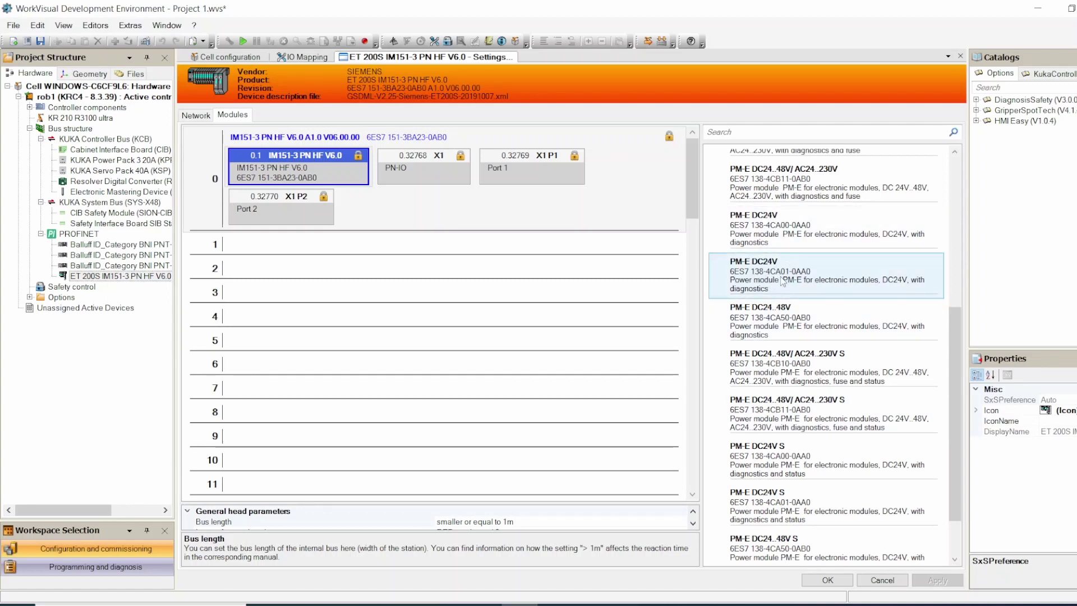
{"action": "left_click_drag", "start_coordinate": [780, 279], "coordinate": [305, 253]}
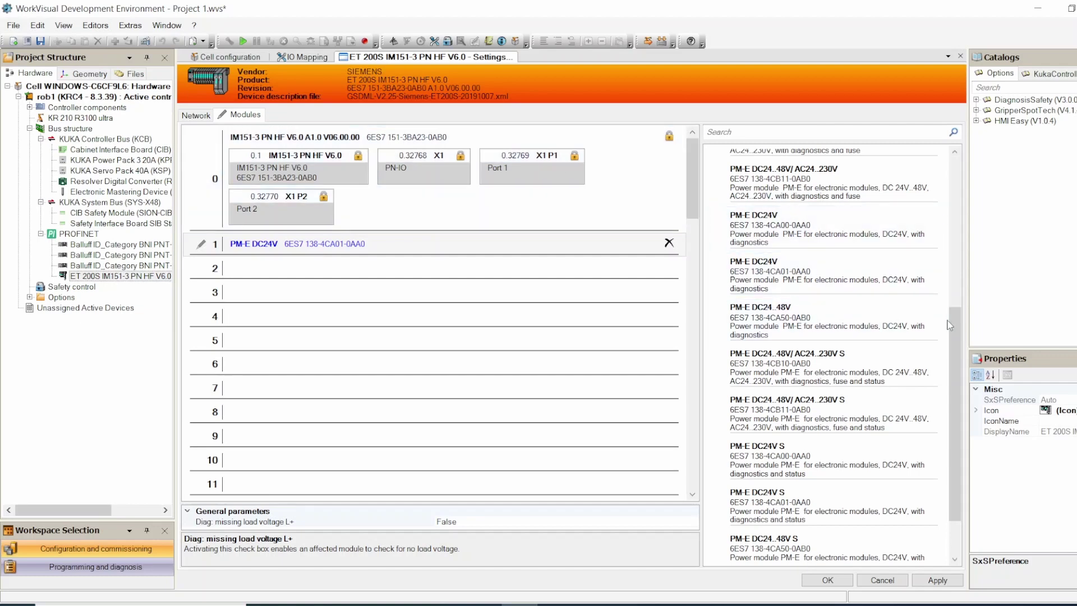
Insert the digital input module 8DI DC24V ST (6ES7 131-4BF00-0AA0) into each of slots 2 to 5.
{"action": "left_click_drag", "start_coordinate": [951, 324], "coordinate": [954, 178]}
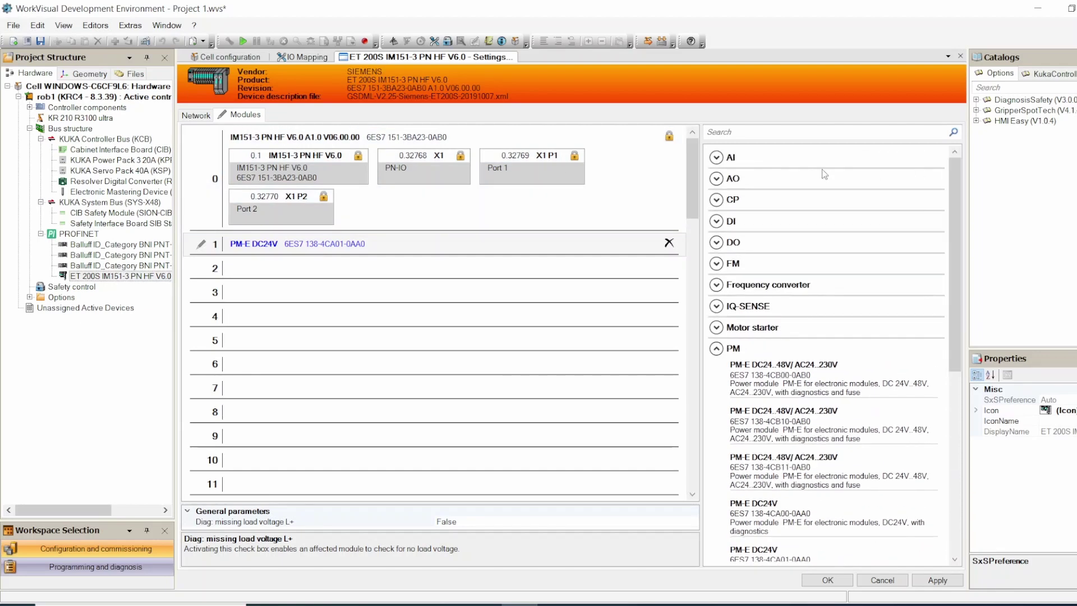
{"action": "left_click", "coordinate": [716, 222]}
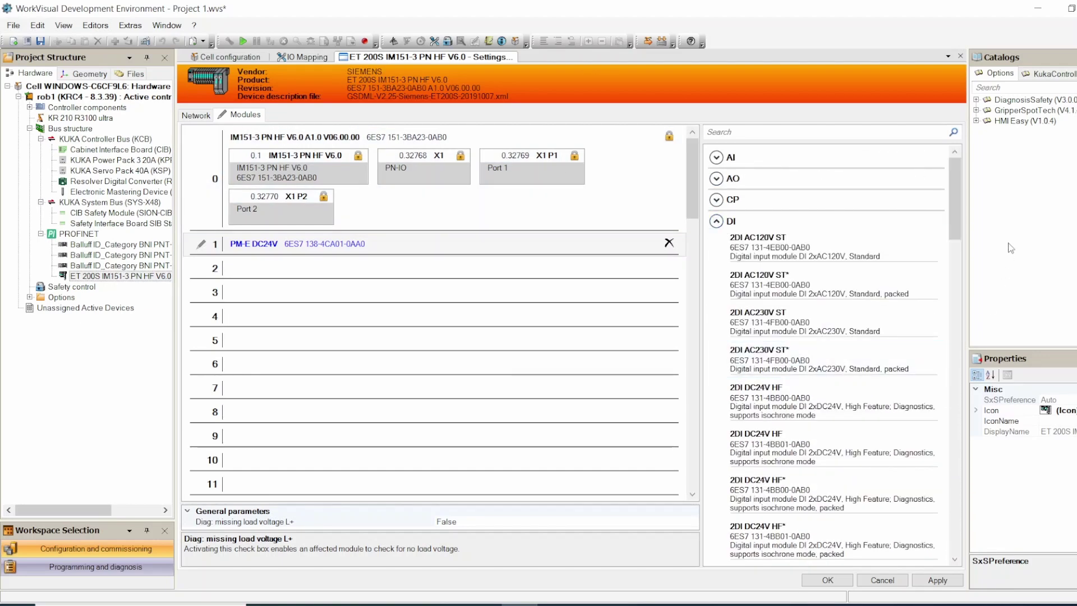
{"action": "left_click_drag", "start_coordinate": [956, 215], "coordinate": [956, 405]}
{"action": "left_click", "coordinate": [745, 475]}
{"action": "left_click_drag", "start_coordinate": [762, 473], "coordinate": [365, 269]}
{"action": "left_click_drag", "start_coordinate": [763, 467], "coordinate": [440, 295]}
{"action": "left_click_drag", "start_coordinate": [762, 475], "coordinate": [432, 317]}
{"action": "left_click_drag", "start_coordinate": [759, 475], "coordinate": [402, 341]}
Insert the digital output module 8DO DC24V/0.5A ST (6ES7 132-4BF00-0AA0) into slot 6 and the power module PM-E DC24V (6ES7 138-4CA01-0AA0) into slot 7.
{"action": "scroll", "coordinate": [752, 421], "scroll_direction": "down", "scroll_amount": 3}
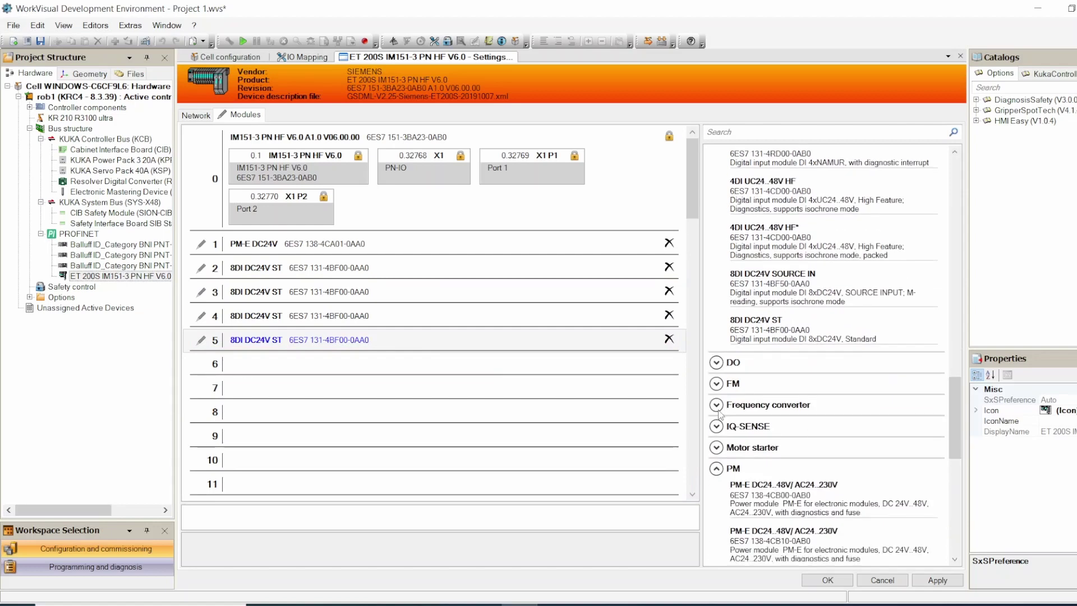
{"action": "left_click", "coordinate": [717, 362]}
{"action": "left_click_drag", "start_coordinate": [956, 274], "coordinate": [959, 473]}
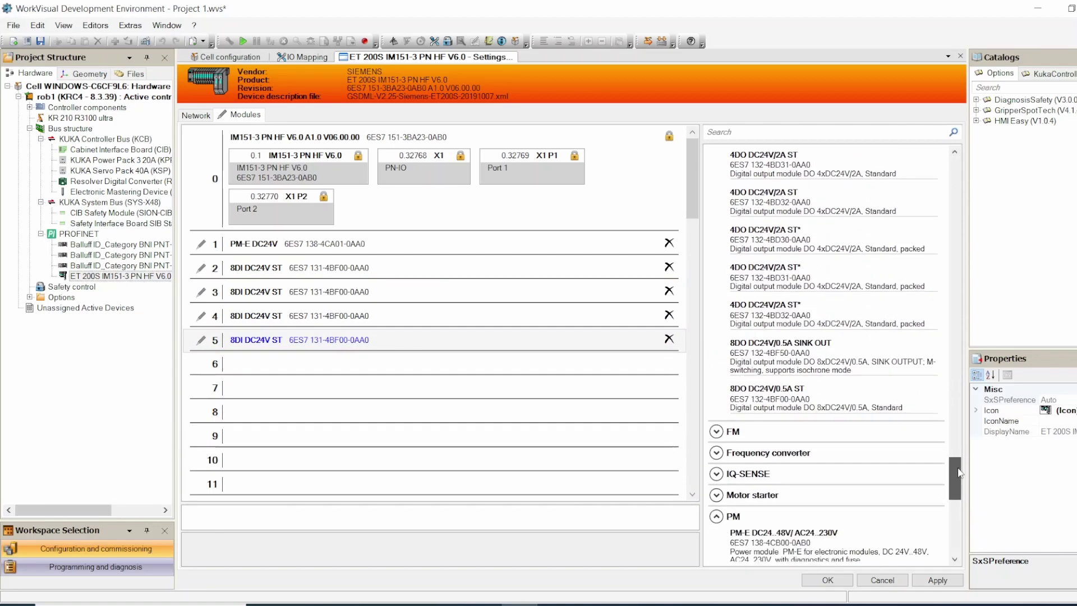
{"action": "left_click_drag", "start_coordinate": [774, 399], "coordinate": [263, 361]}
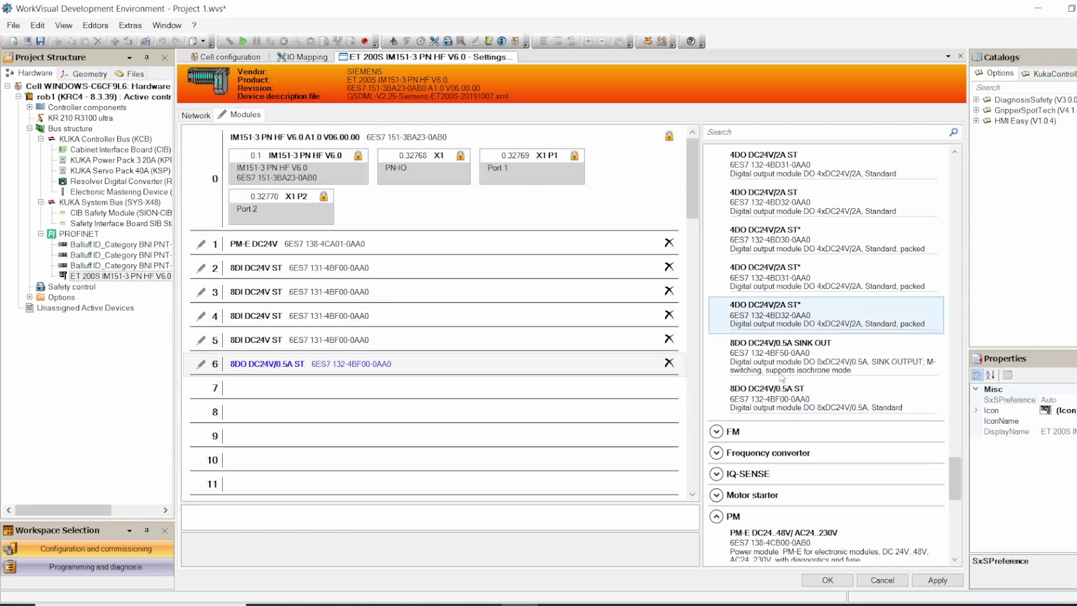
{"action": "left_click_drag", "start_coordinate": [953, 460], "coordinate": [955, 526]}
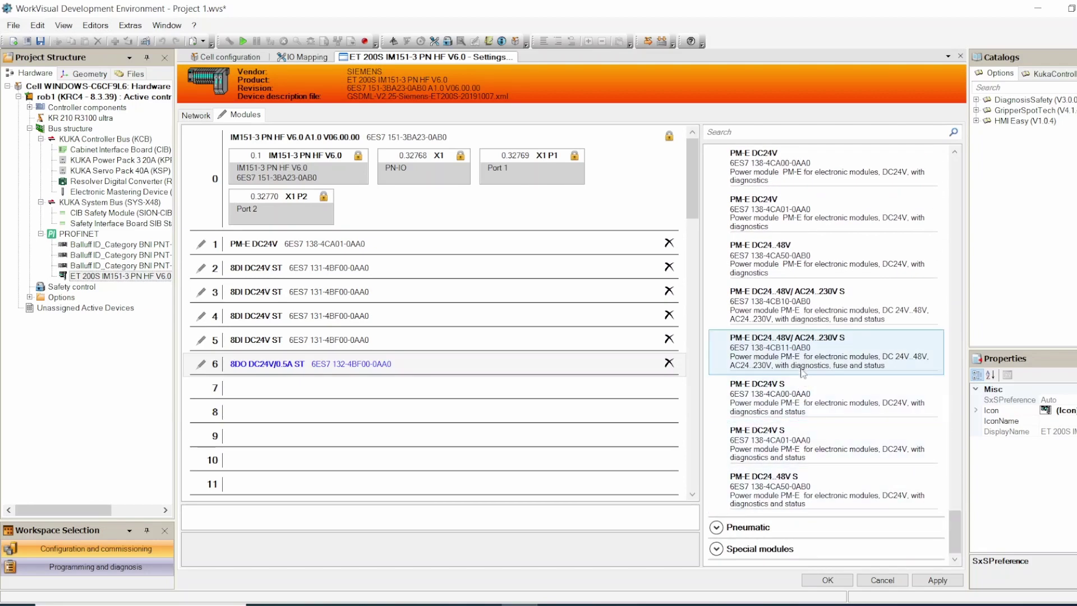
{"action": "left_click_drag", "start_coordinate": [790, 216], "coordinate": [328, 391]}
Insert the 8DO DC24V/0.5A ST module (6ES7 132-4BF00-0AA0) into slots 8 and 9, then apply the module configuration and close the device settings.
{"action": "left_click_drag", "start_coordinate": [956, 532], "coordinate": [976, 483]}
{"action": "left_click_drag", "start_coordinate": [823, 337], "coordinate": [443, 416]}
{"action": "left_click", "coordinate": [861, 325]}
{"action": "left_click_drag", "start_coordinate": [860, 325], "coordinate": [481, 438]}
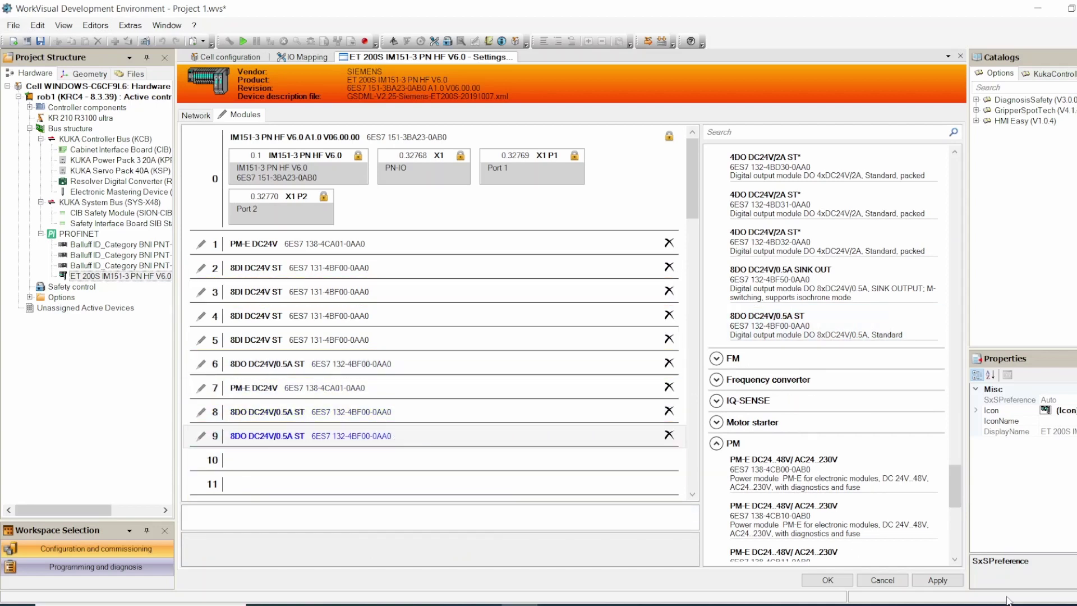
{"action": "left_click", "coordinate": [947, 585]}
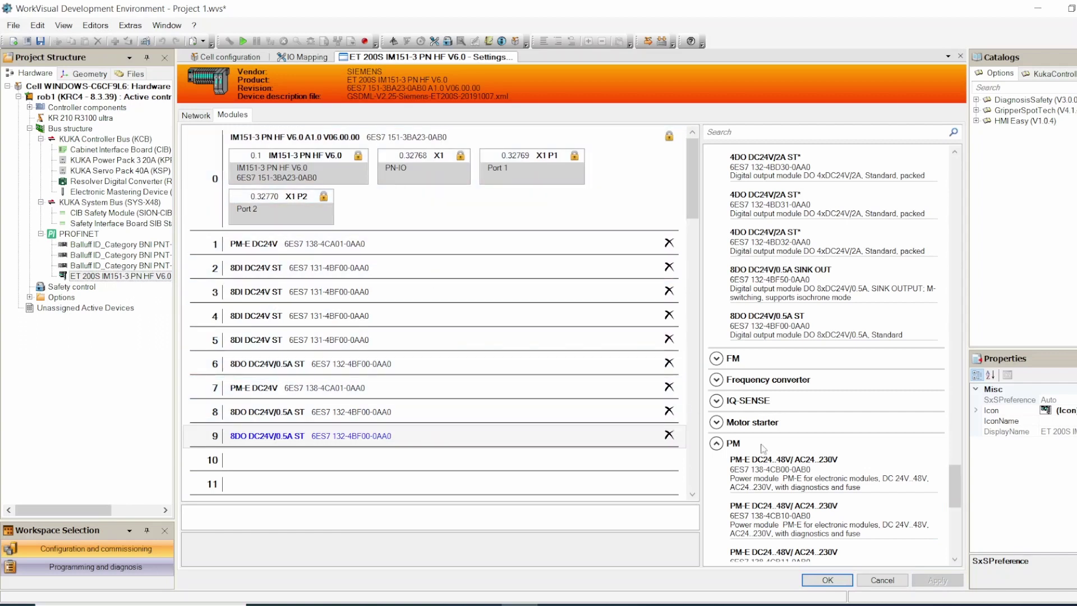
{"action": "left_click", "coordinate": [828, 580]}
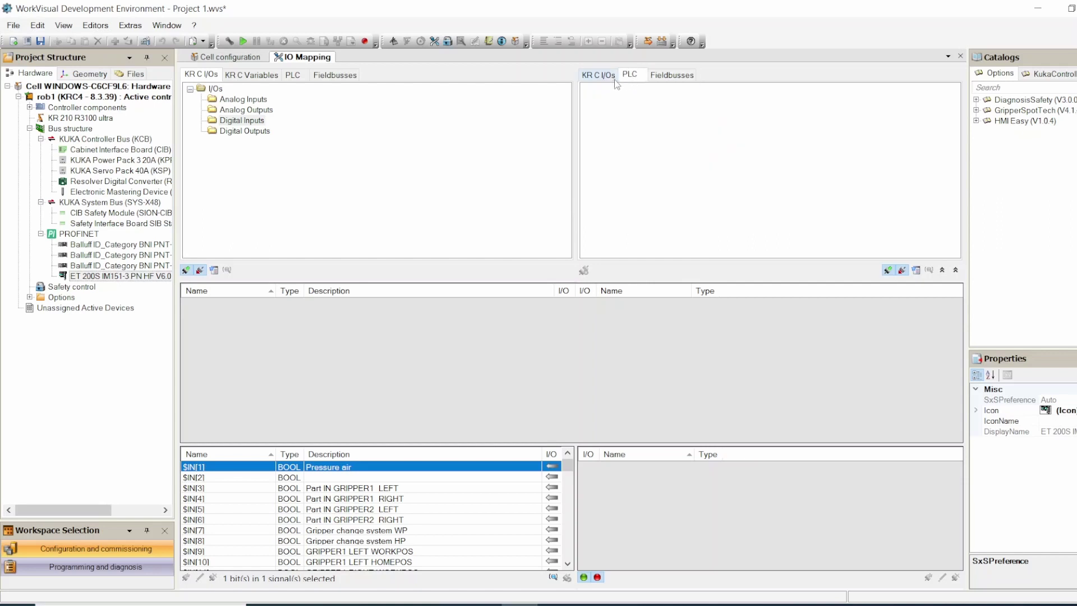
In the IO mapping, list the fieldbus signals of the ET 200S IM151-3 PN HF V6.0 and select 02:01:0001 Inputs.0.
{"action": "left_click", "coordinate": [678, 77]}
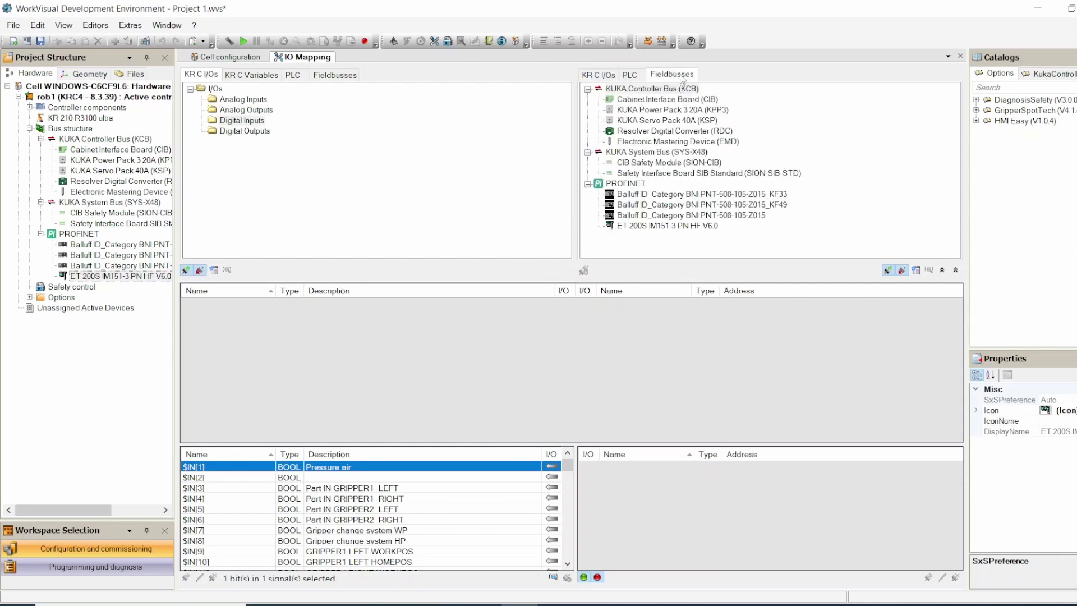
{"action": "left_click", "coordinate": [634, 227]}
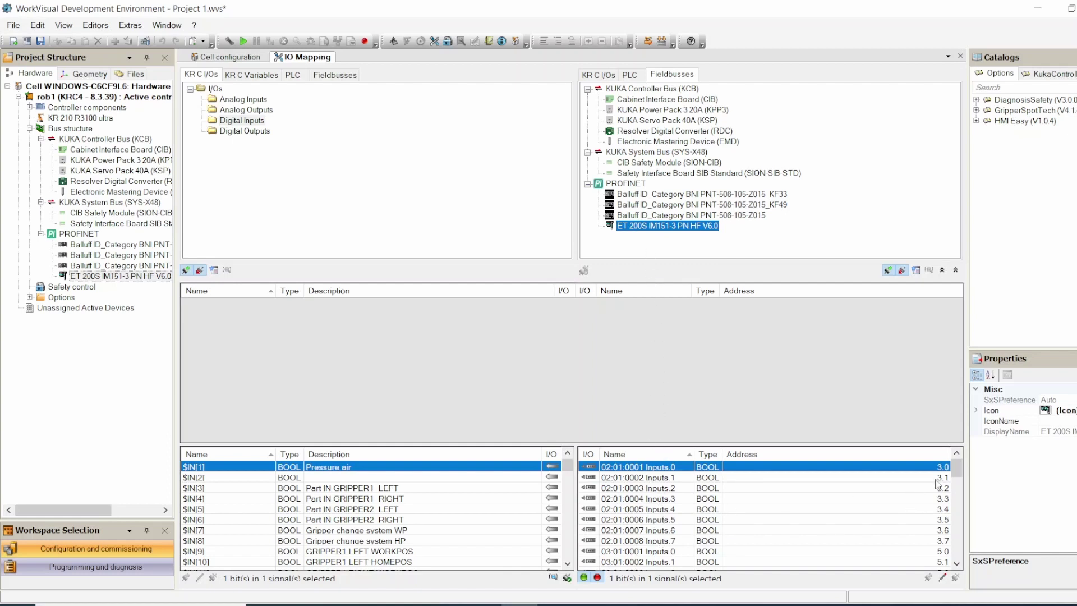
{"action": "mouse_move", "coordinate": [958, 474]}
{"action": "left_mouse_down"}
{"action": "mouse_move", "coordinate": [957, 566]}
{"action": "mouse_move", "coordinate": [958, 468]}
{"action": "left_mouse_up"}
{"action": "left_click", "coordinate": [639, 467]}
List the robot controller's digital inputs and connect $IN[111] to the ET 200S signal 02:01:0001 Inputs.0.
{"action": "left_click", "coordinate": [198, 78]}
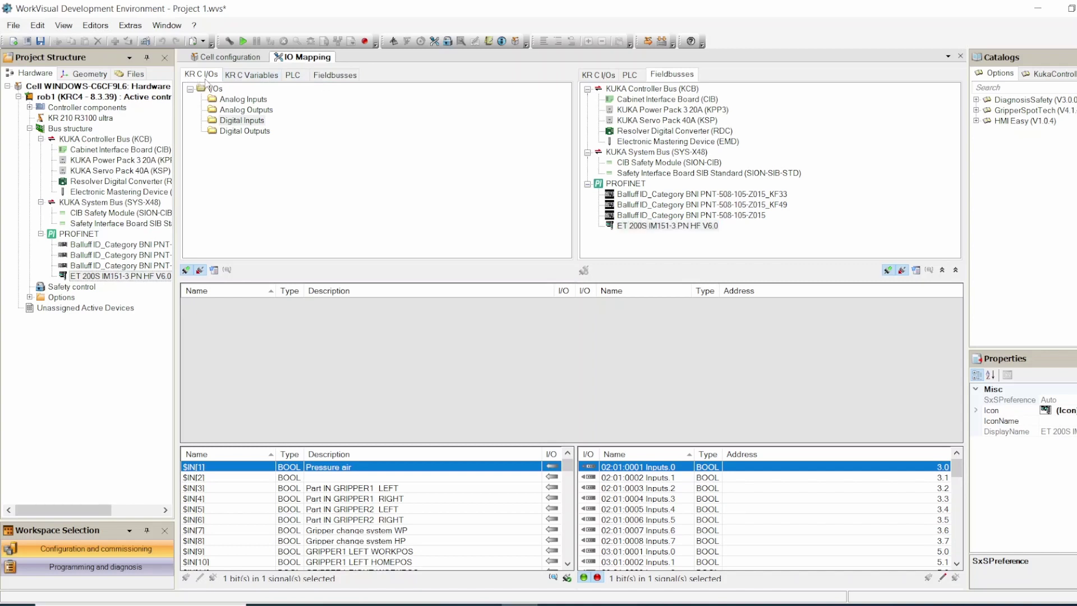
{"action": "left_click", "coordinate": [238, 123]}
{"action": "left_click", "coordinate": [242, 133]}
{"action": "left_click", "coordinate": [243, 124]}
{"action": "left_click_drag", "start_coordinate": [568, 470], "coordinate": [568, 473]}
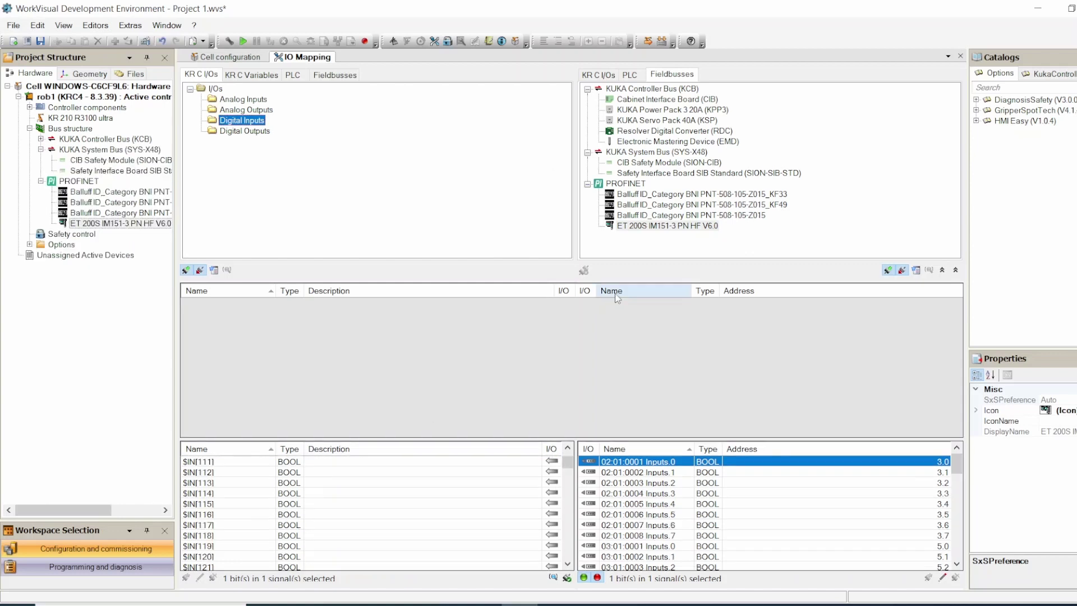
{"action": "left_click", "coordinate": [672, 228]}
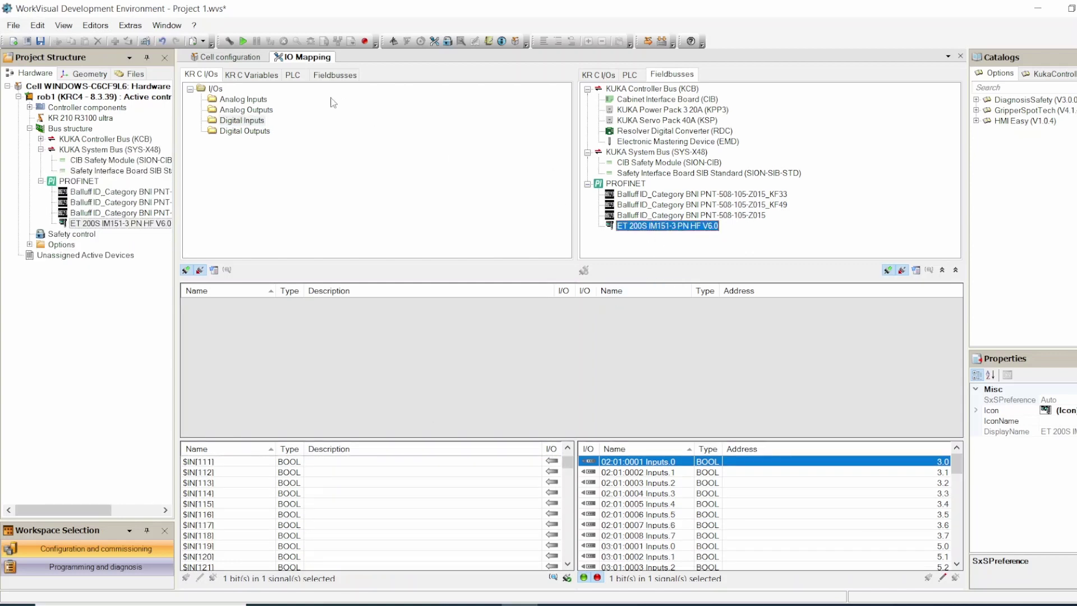
{"action": "left_click", "coordinate": [248, 121]}
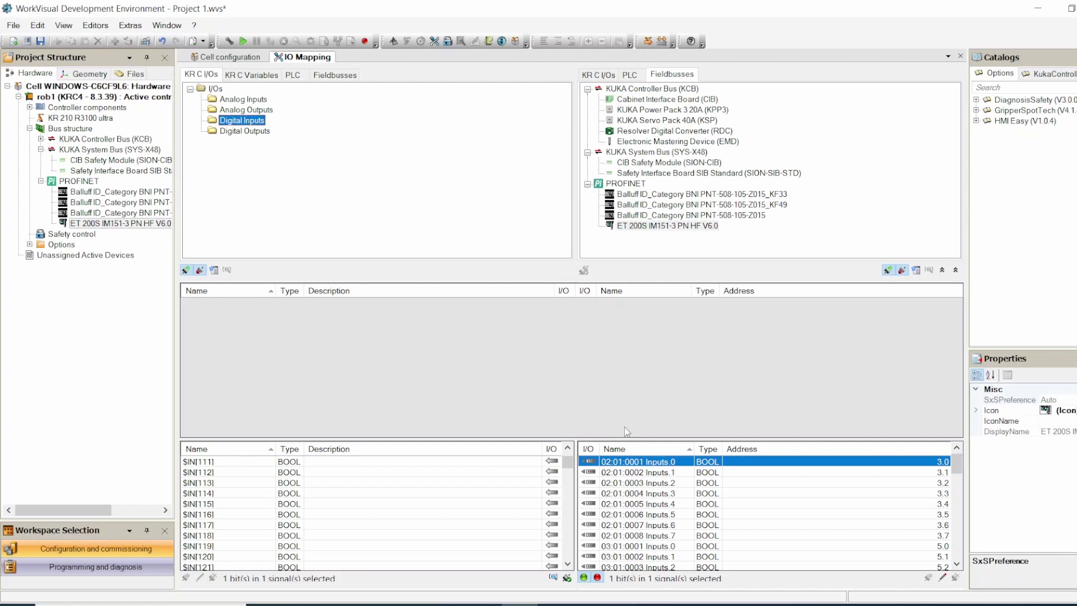
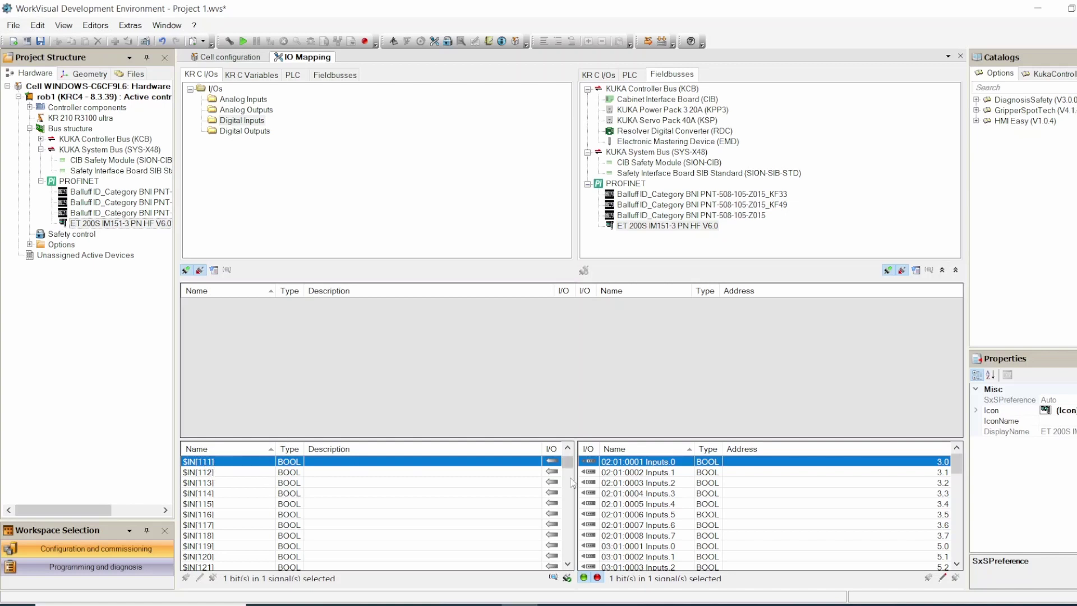
{"action": "left_click", "coordinate": [568, 578]}
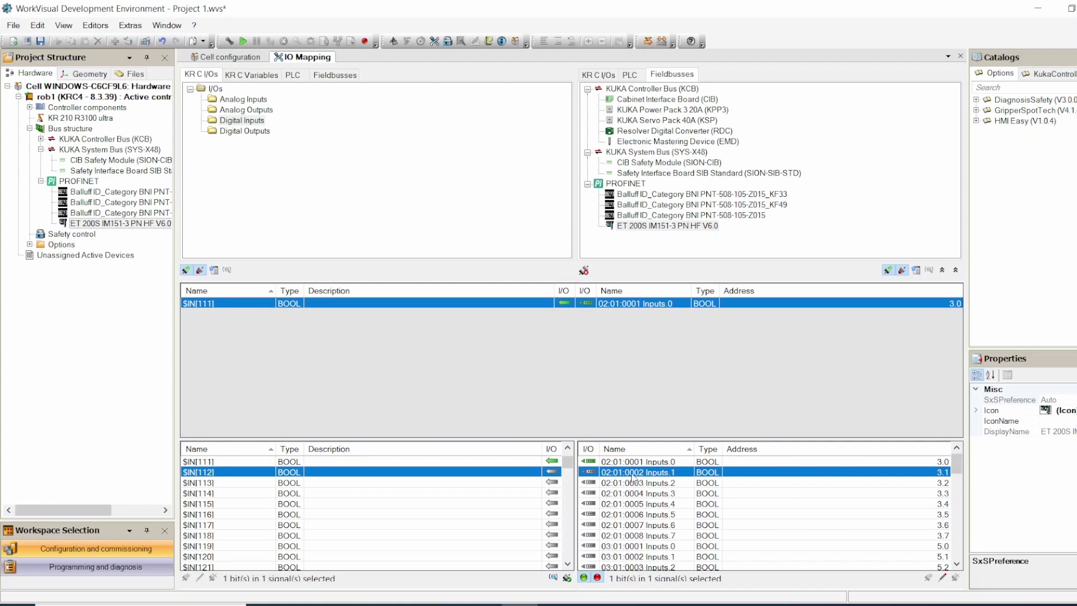
Connect controller inputs $IN[113] to $IN[119] to the ET 200S signals 02:01:0002 Inputs.1 to 02:01:0008 Inputs.7.
{"action": "left_click", "coordinate": [650, 537], "text": "shift"}
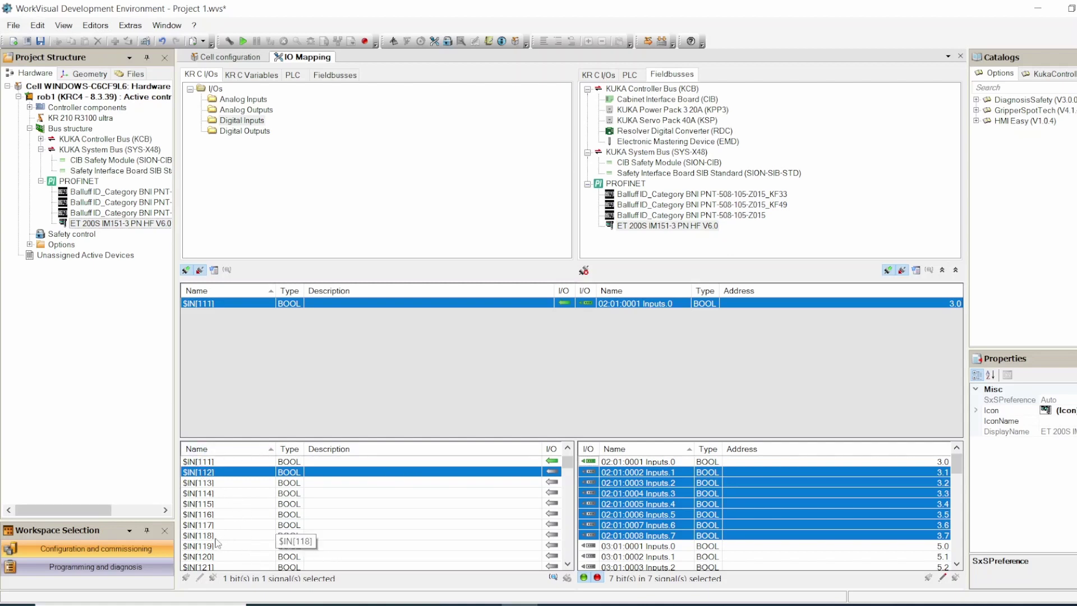
{"action": "left_click", "coordinate": [245, 484]}
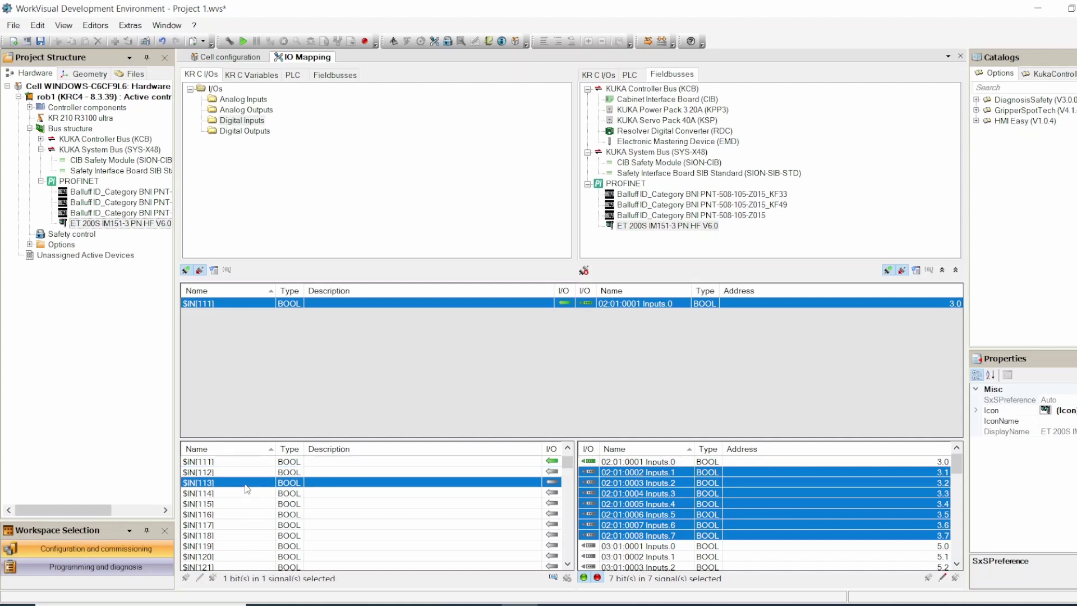
{"action": "left_click", "coordinate": [241, 545], "text": "shift"}
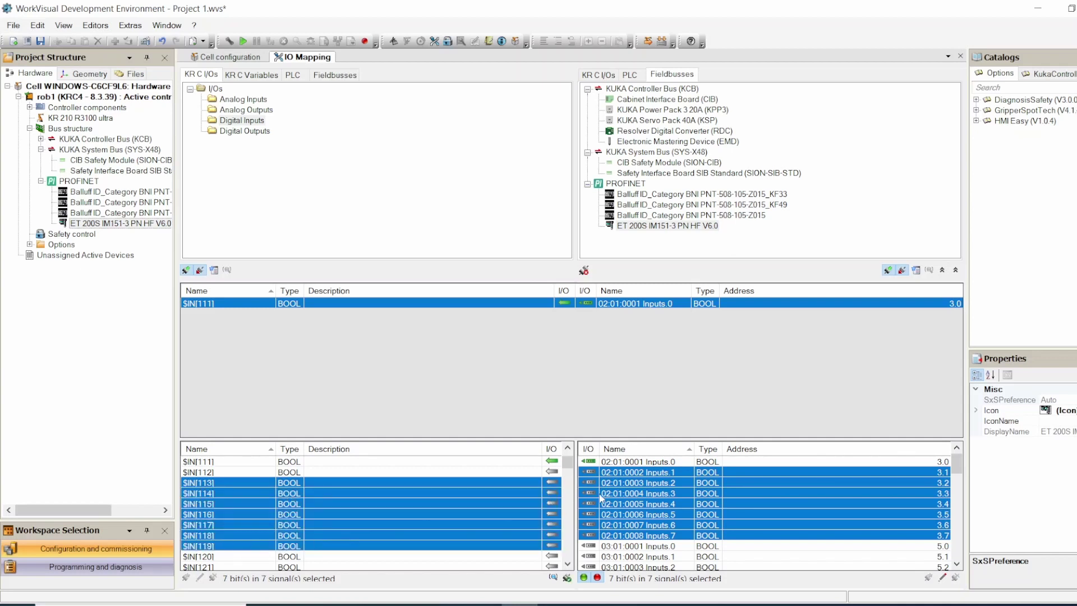
{"action": "left_click", "coordinate": [568, 578]}
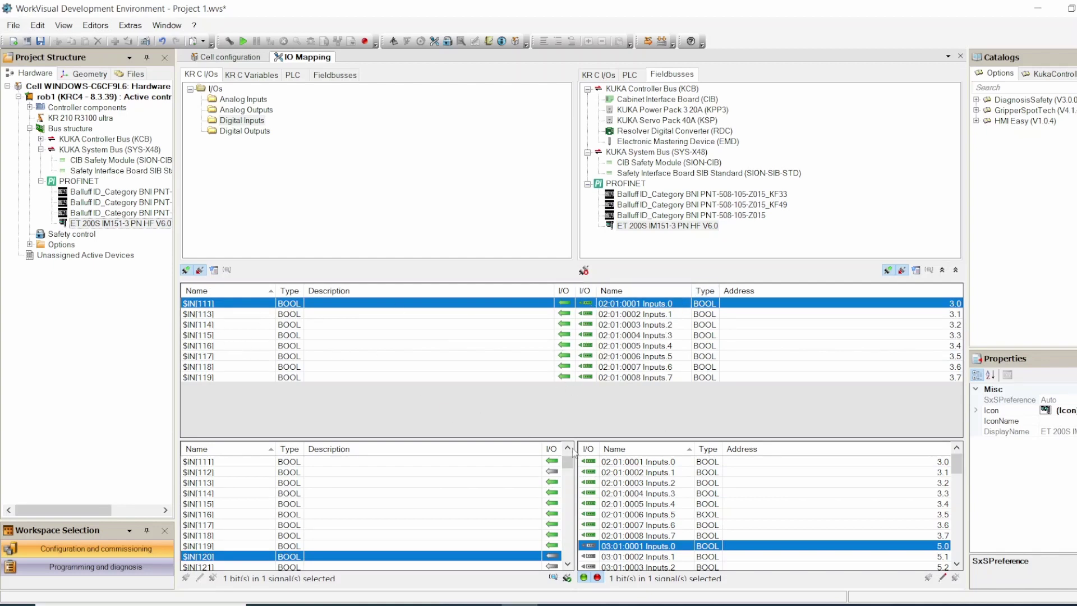
{"action": "left_click", "coordinate": [743, 486]}
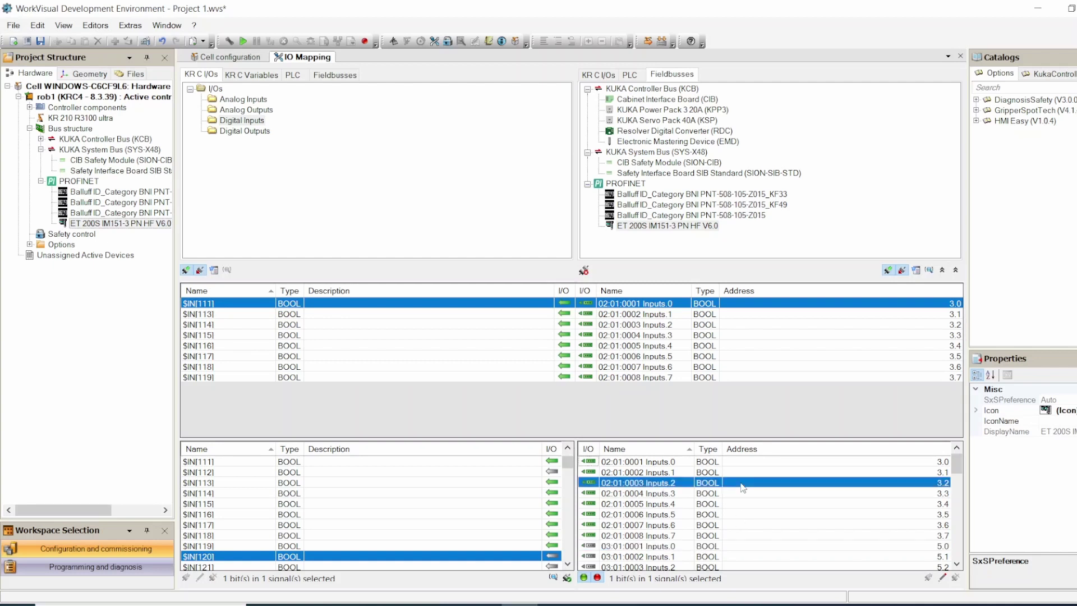
{"action": "left_click", "coordinate": [722, 557], "text": "shift"}
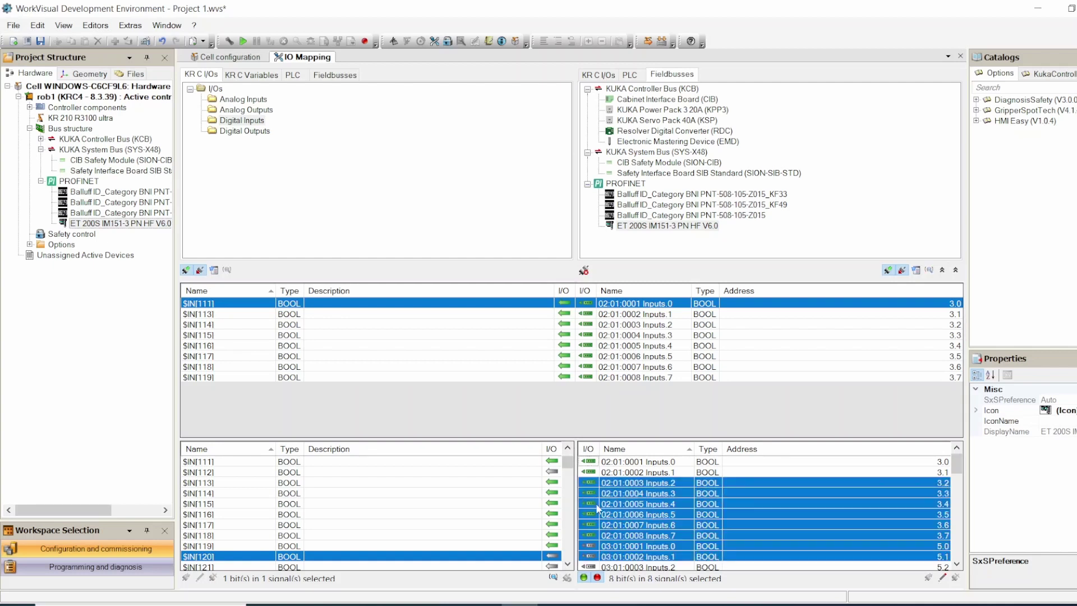
{"action": "left_click", "coordinate": [593, 530]}
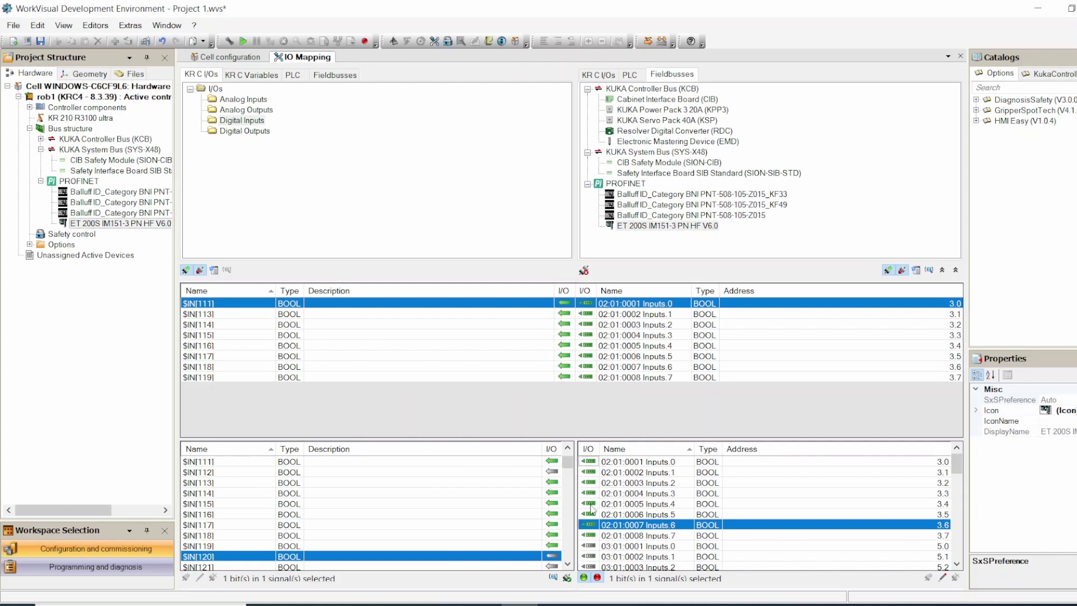
{"action": "left_click", "coordinate": [592, 546]}
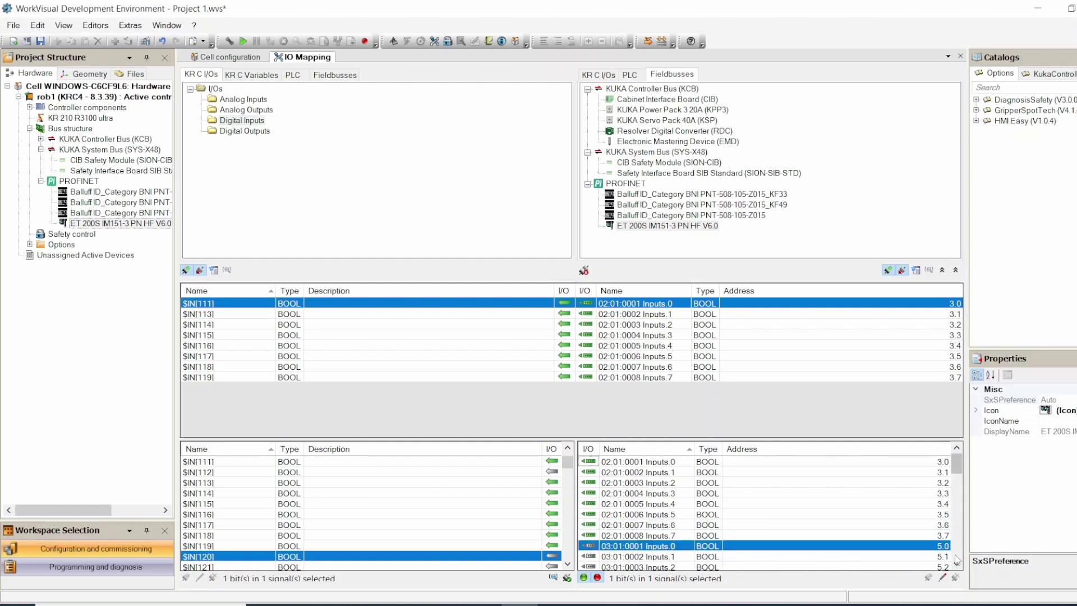
{"action": "scroll", "coordinate": [957, 563], "scroll_direction": "down", "scroll_amount": 2}
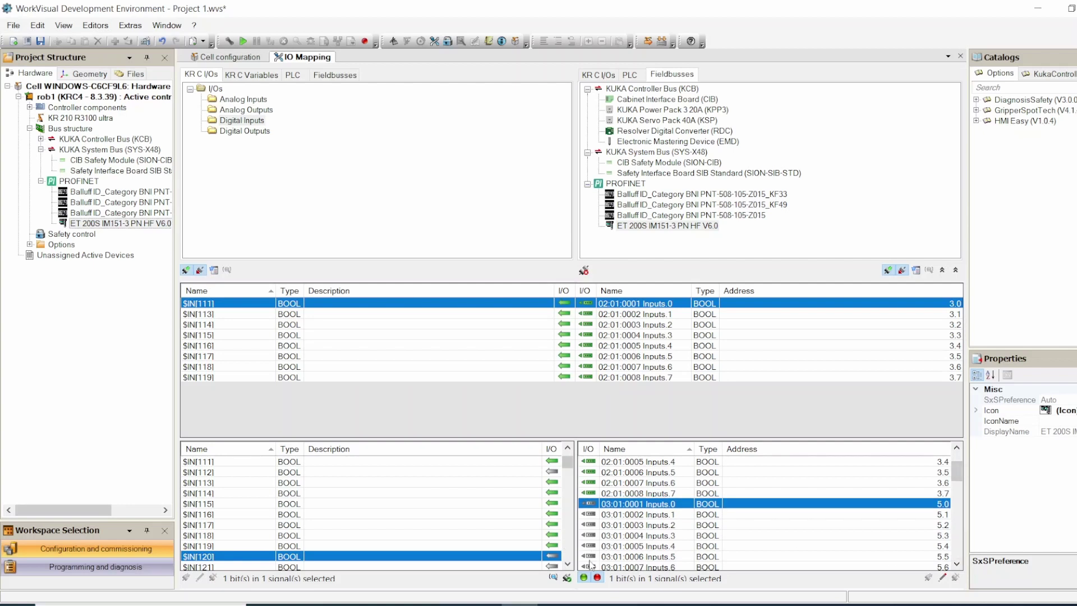
{"action": "left_click", "coordinate": [589, 558], "text": "shift"}
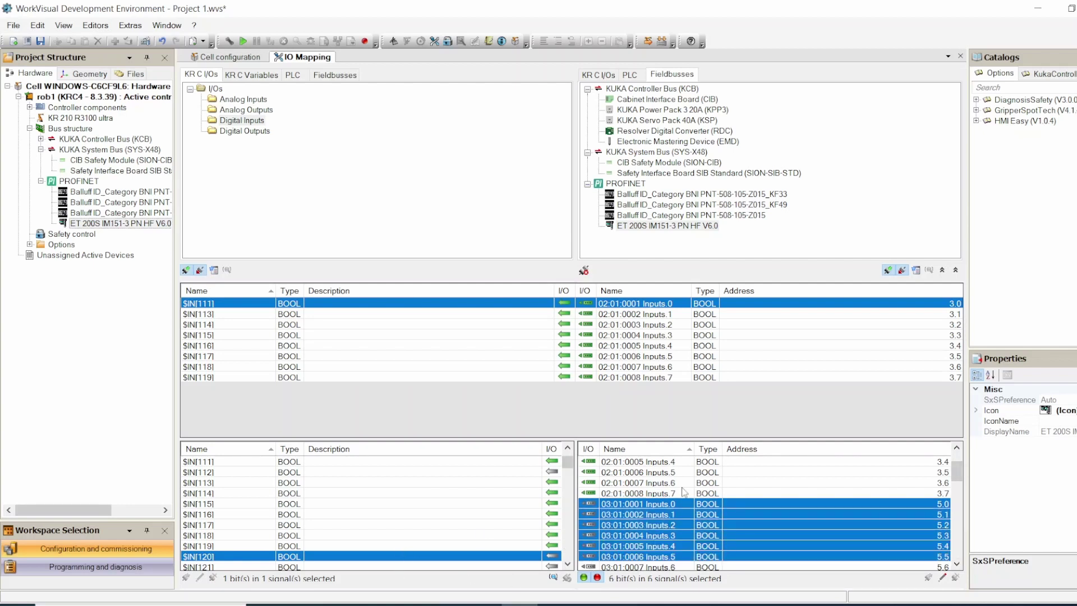
List the controller's digital outputs and select the ET 200S signals 06:01:0001 Outputs.0 to 06:01:0008 Outputs.7.
{"action": "left_click_drag", "start_coordinate": [958, 476], "coordinate": [959, 540]}
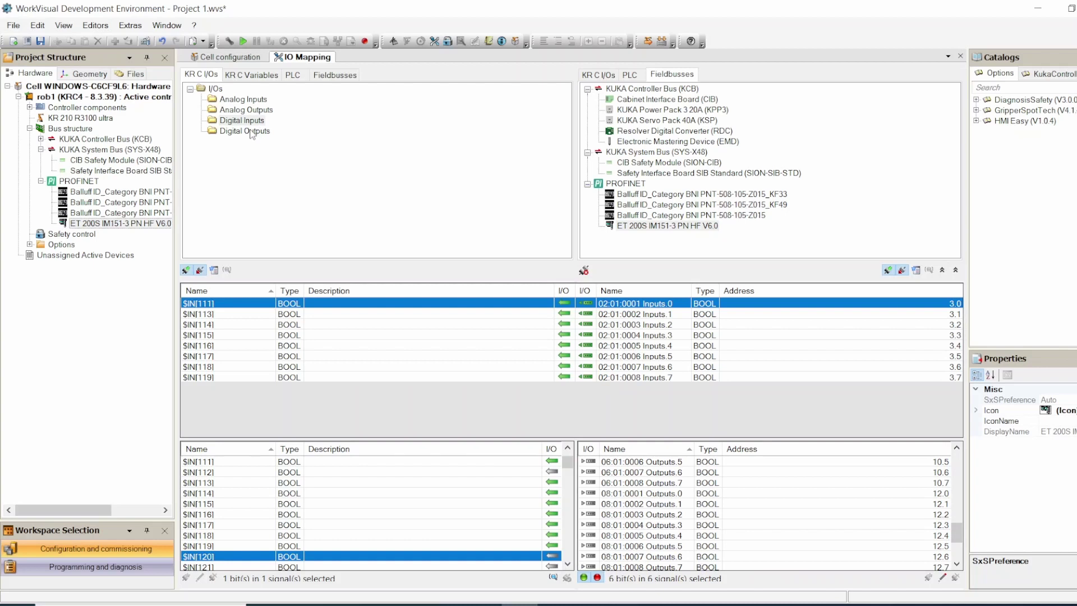
{"action": "left_click", "coordinate": [251, 132]}
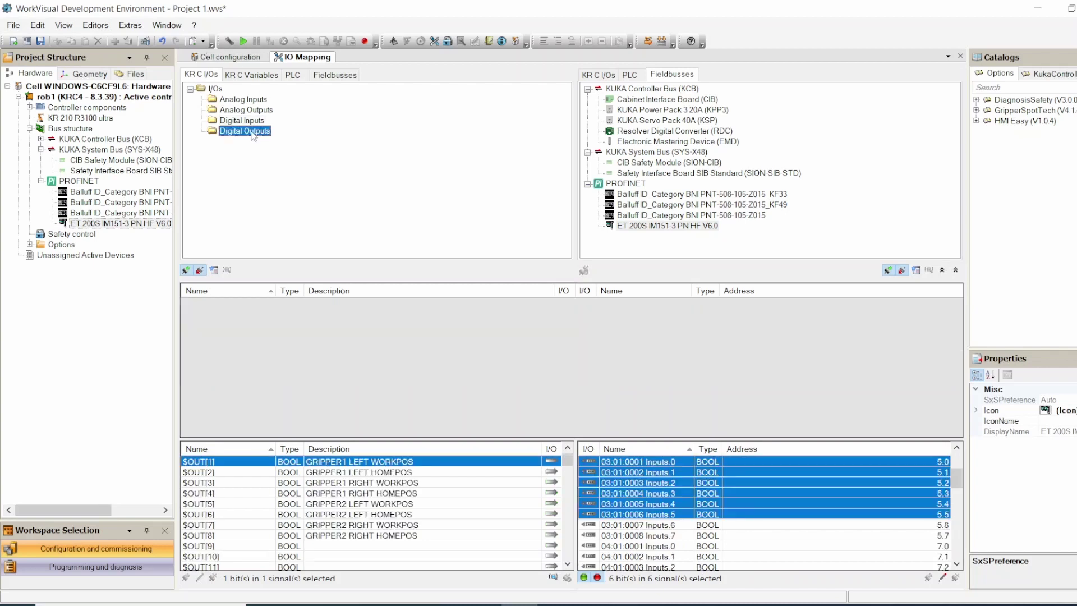
{"action": "left_click", "coordinate": [673, 229]}
{"action": "left_click_drag", "start_coordinate": [958, 476], "coordinate": [957, 517]}
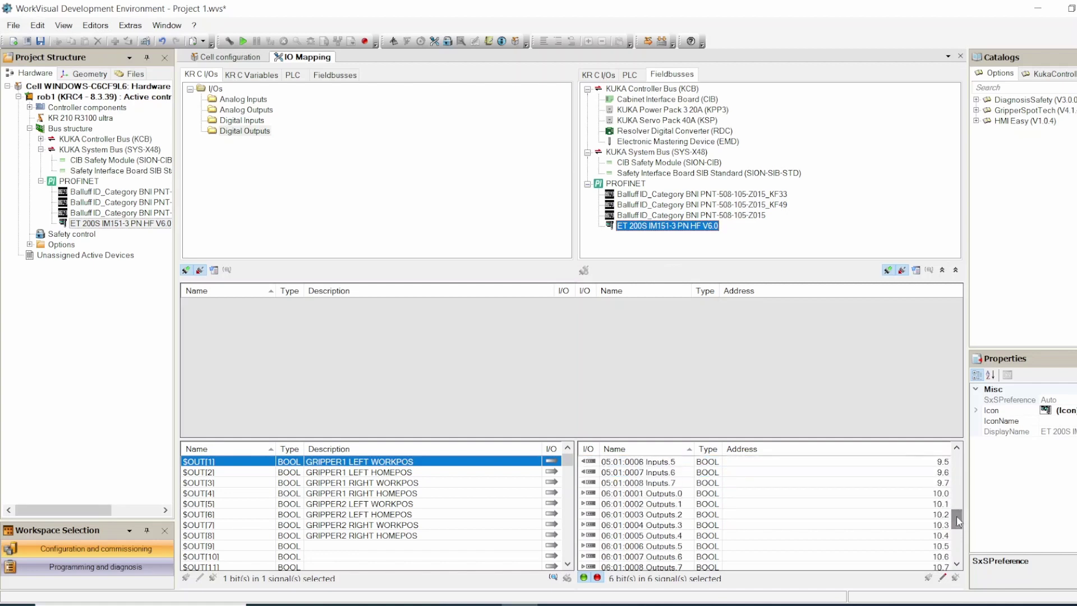
{"action": "left_click", "coordinate": [694, 494]}
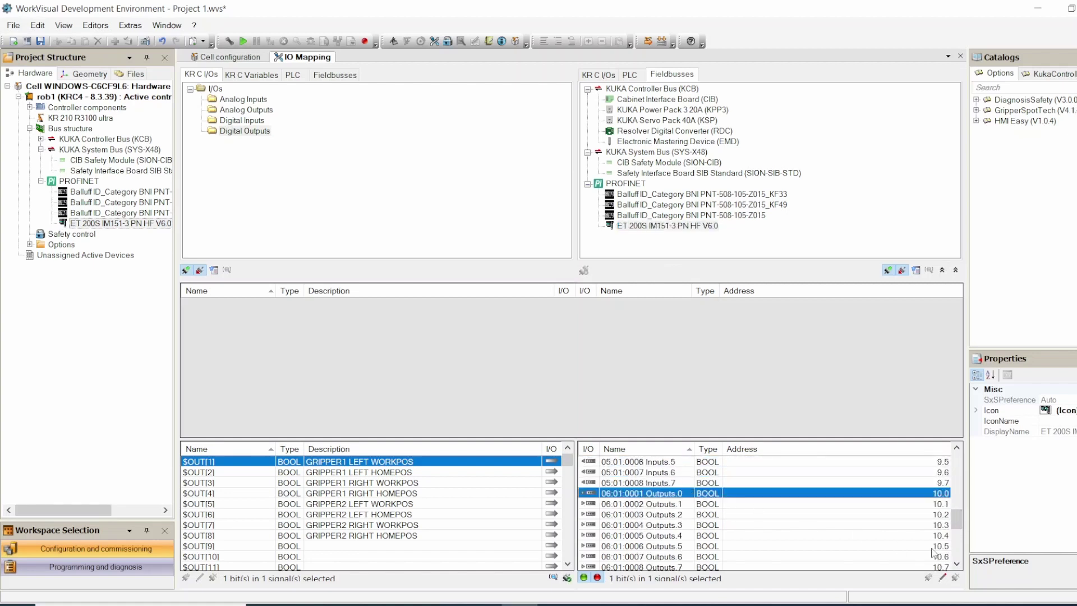
{"action": "left_click", "coordinate": [682, 567], "text": "shift"}
{"action": "key", "text": "shift"}
{"action": "key", "text": "shift"}
{"action": "key", "text": "shift"}
{"action": "key", "text": "shift"}
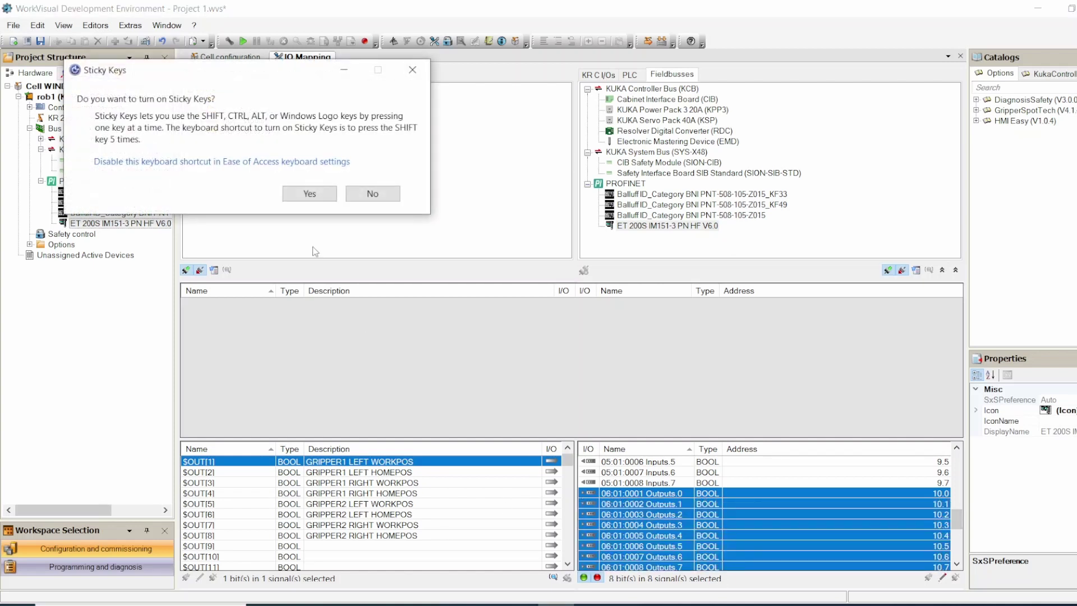
{"action": "left_click", "coordinate": [365, 193]}
Connect controller outputs $OUT[759] to $OUT[766] to the ET 200S signals 06:01:0001 Outputs.0 to 06:01:0008 Outputs.7.
{"action": "left_click_drag", "start_coordinate": [567, 462], "coordinate": [569, 485]}
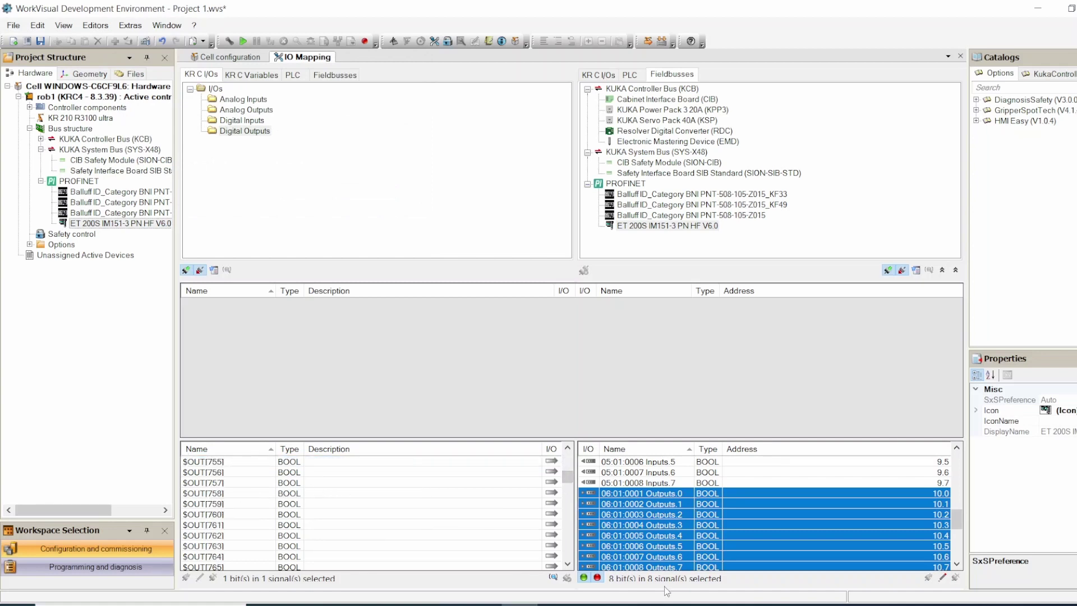
{"action": "left_click", "coordinate": [223, 486]}
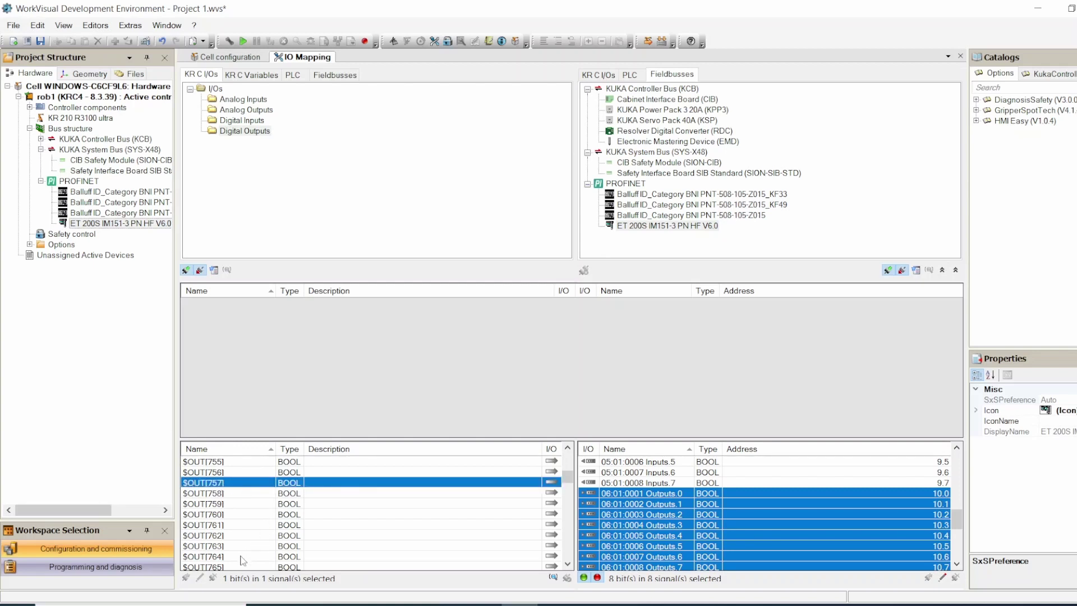
{"action": "left_click", "coordinate": [568, 567]}
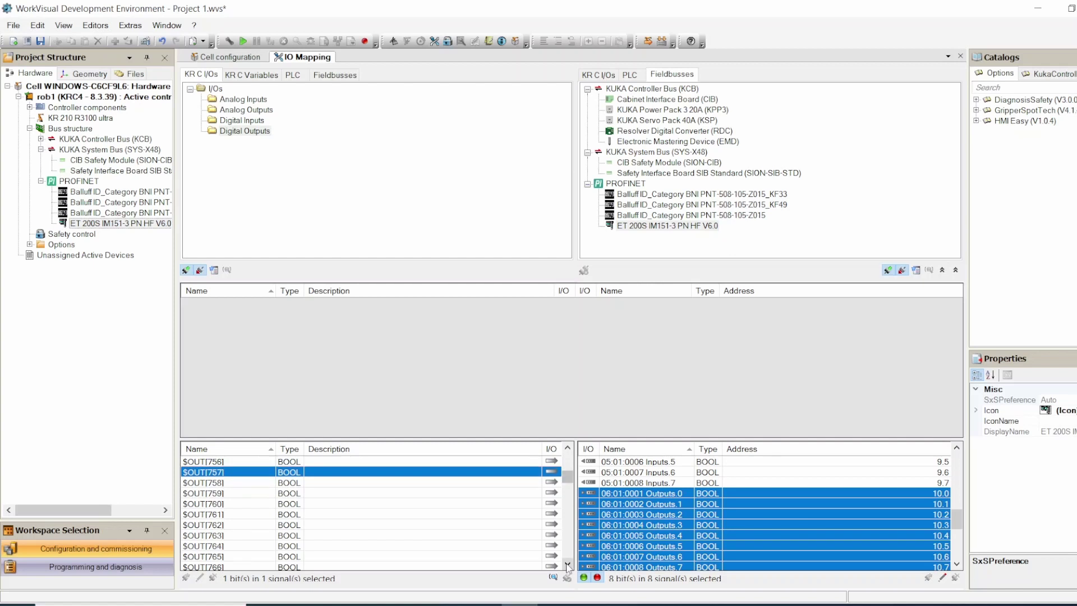
{"action": "left_click", "coordinate": [238, 548]}
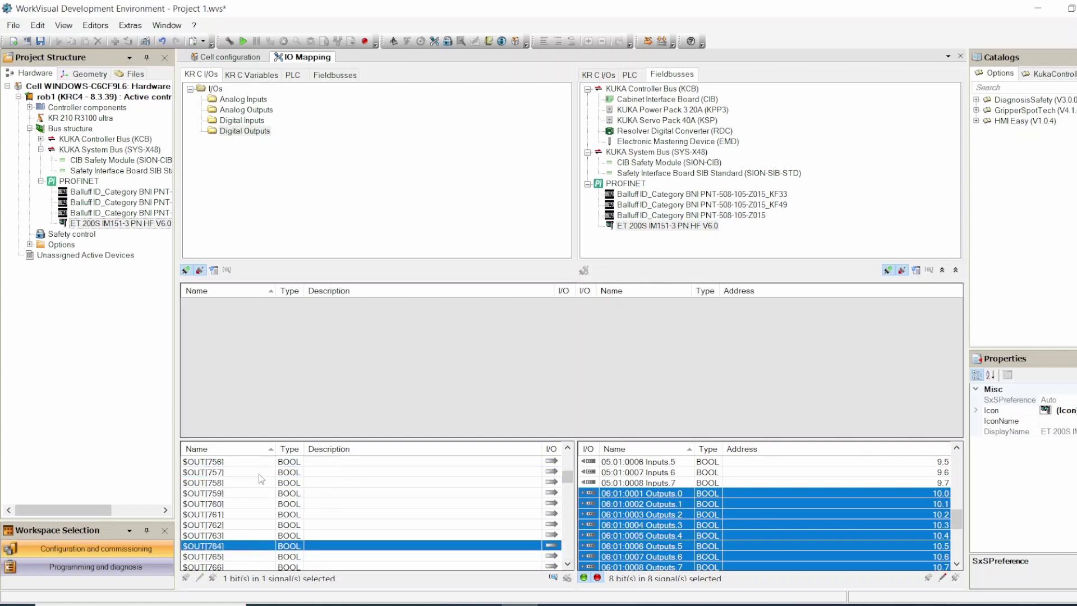
{"action": "left_click", "coordinate": [377, 493]}
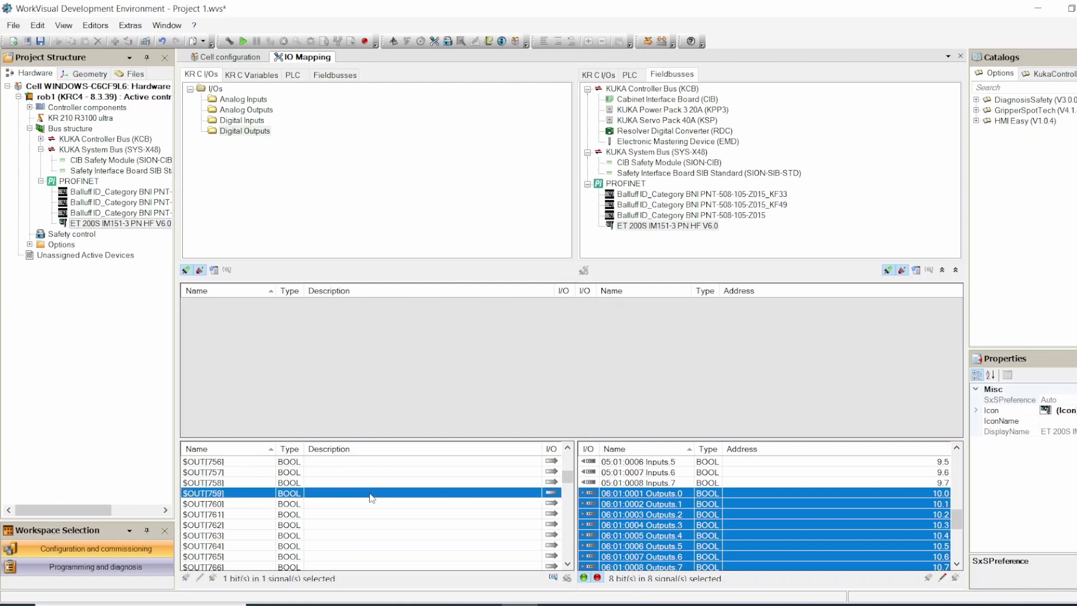
{"action": "left_click", "coordinate": [460, 559], "text": "shift"}
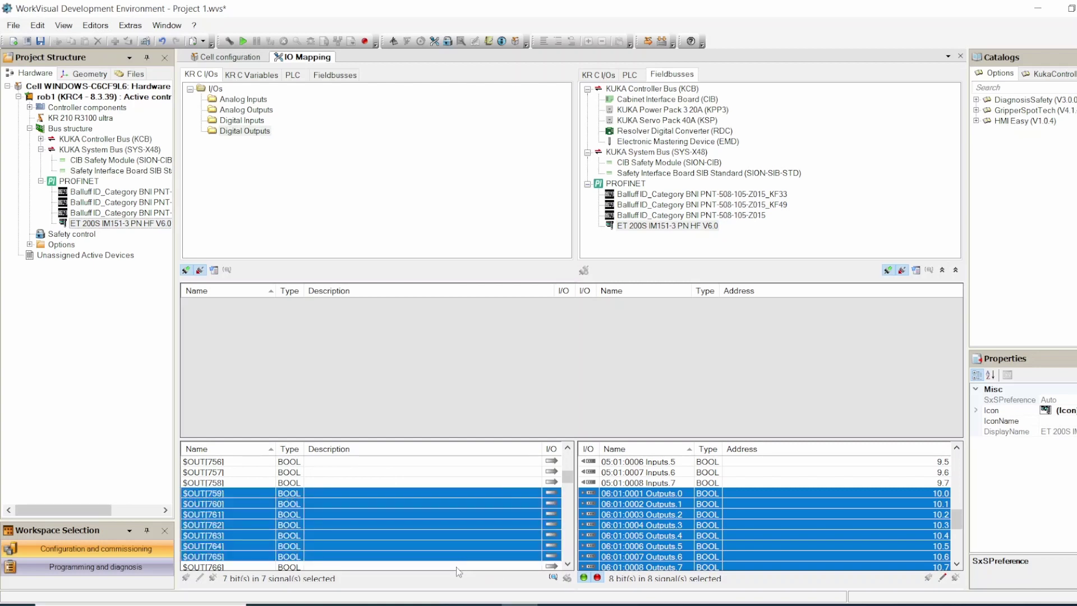
{"action": "left_click", "coordinate": [456, 567], "text": "shift"}
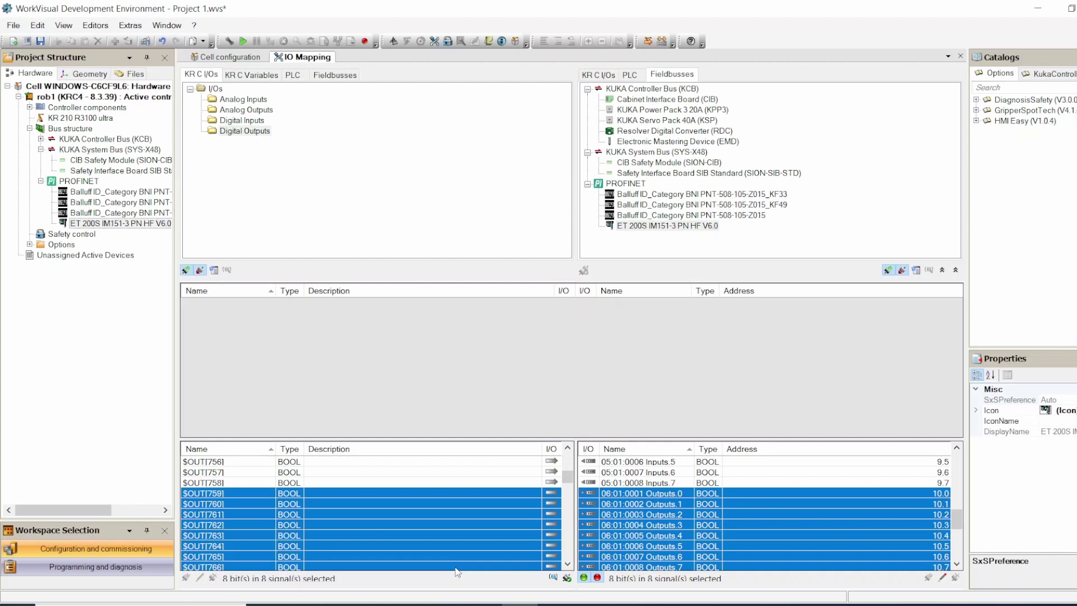
{"action": "left_click", "coordinate": [567, 578]}
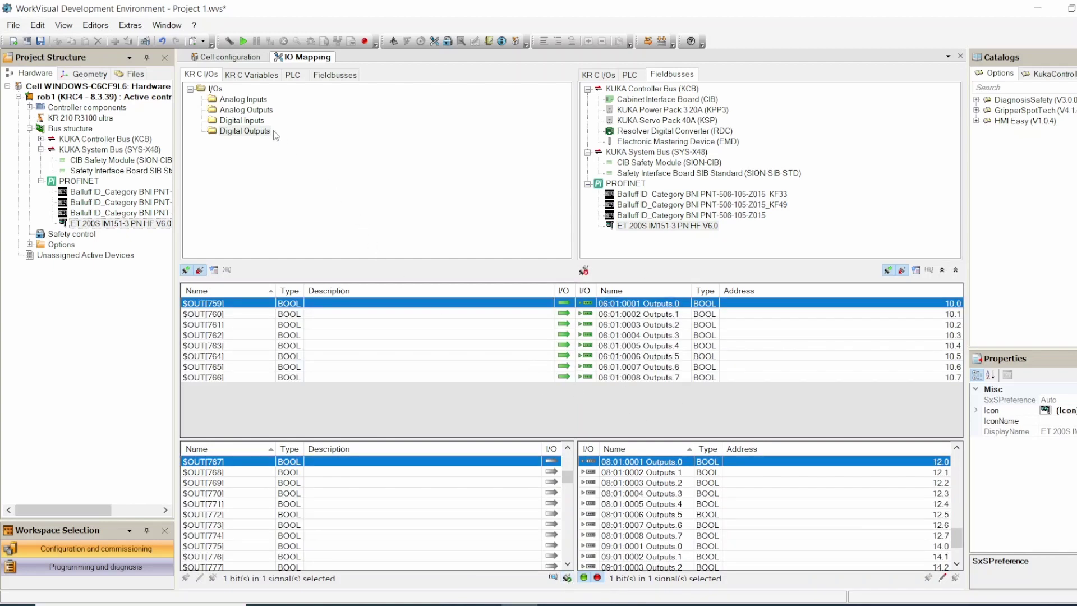
Review the digital input and output connections of the ET 200S station and the output connections of the three Balluff PROFINET devices.
{"action": "left_click", "coordinate": [259, 122]}
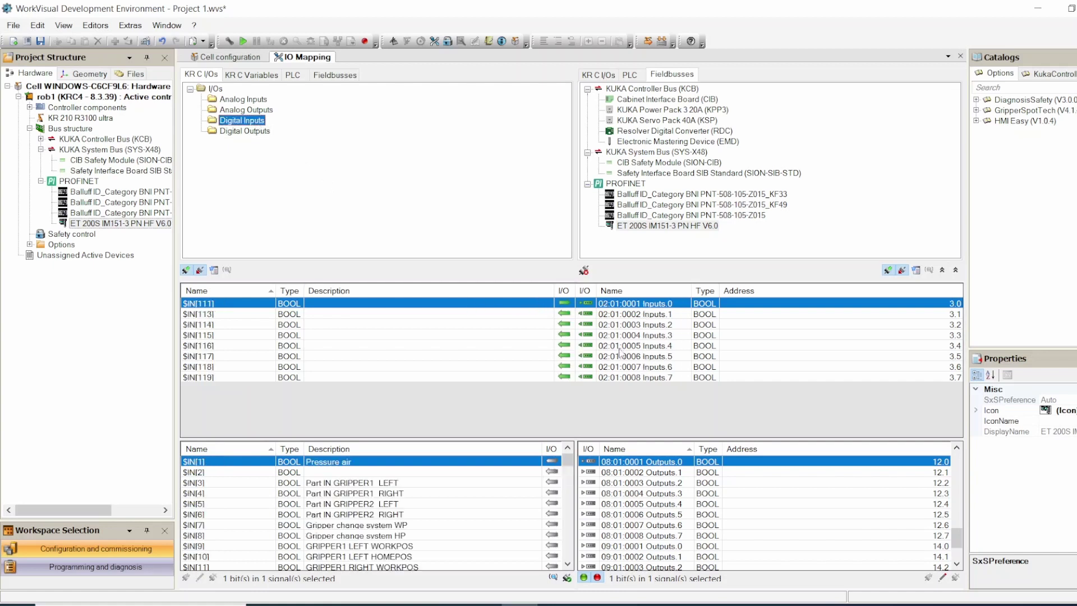
{"action": "left_click", "coordinate": [246, 132]}
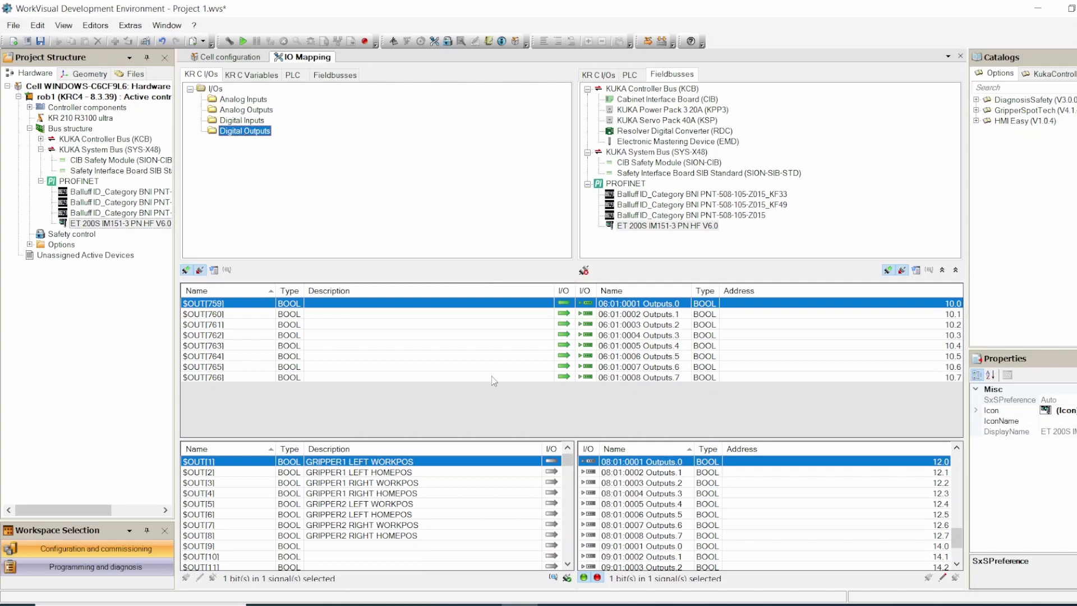
{"action": "left_click", "coordinate": [704, 217]}
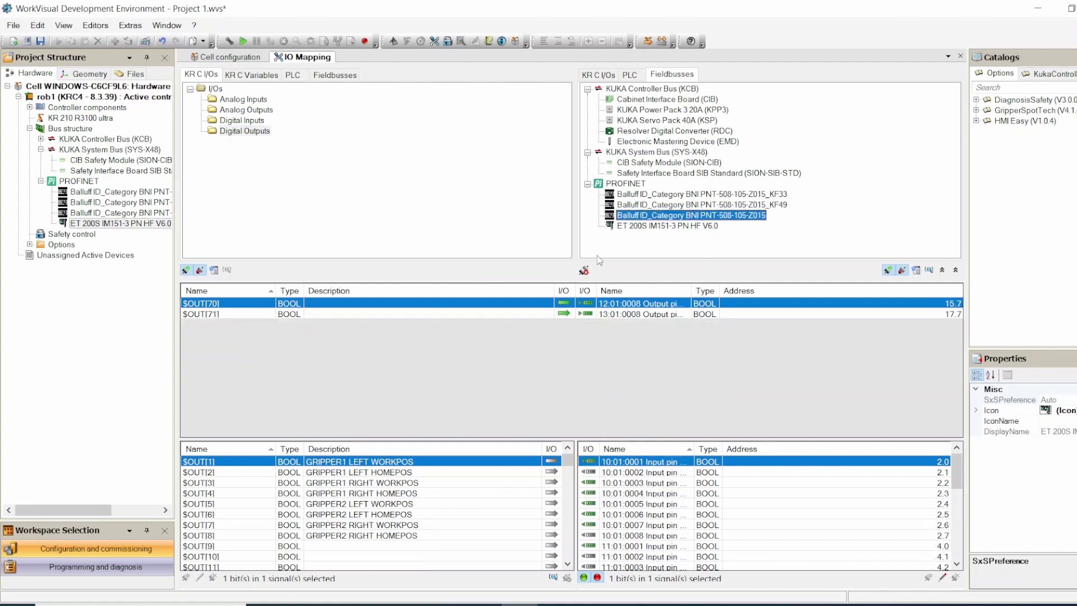
{"action": "left_click", "coordinate": [648, 204]}
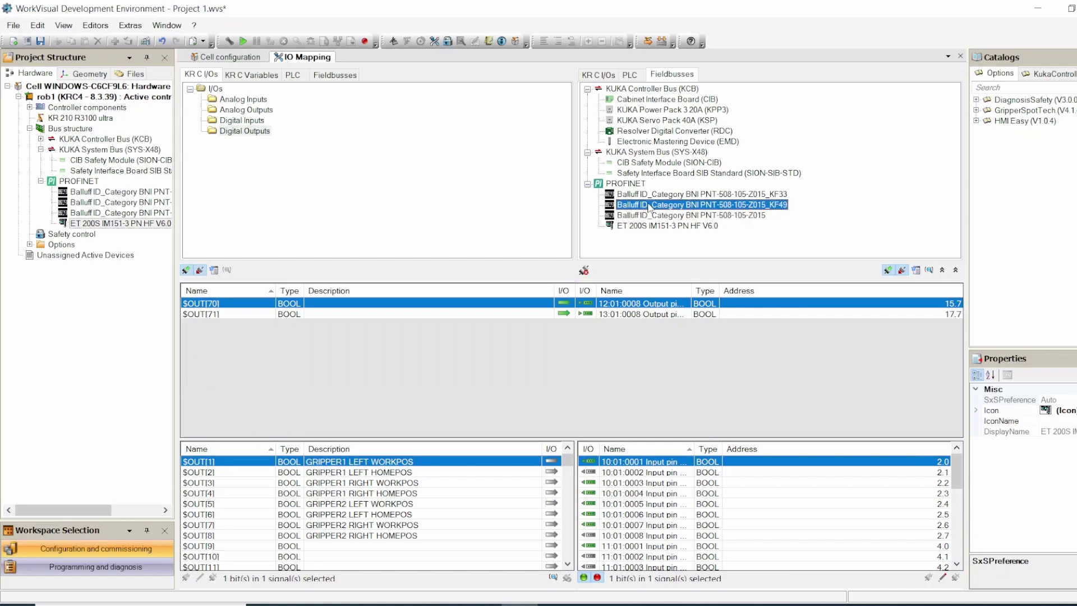
{"action": "left_click", "coordinate": [650, 196]}
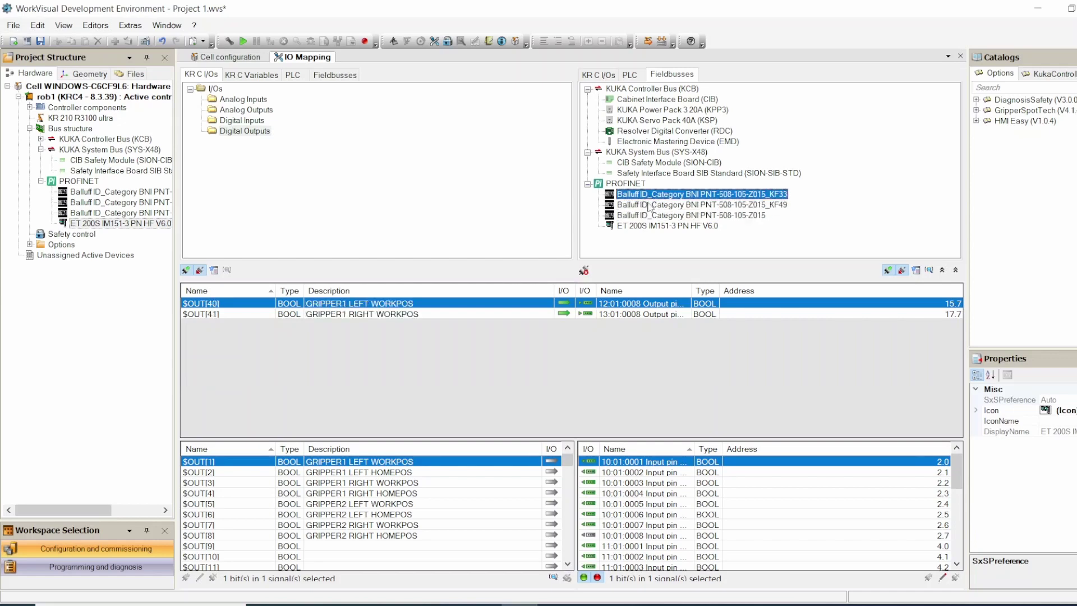
{"action": "left_click", "coordinate": [249, 120]}
{"action": "left_click", "coordinate": [248, 132]}
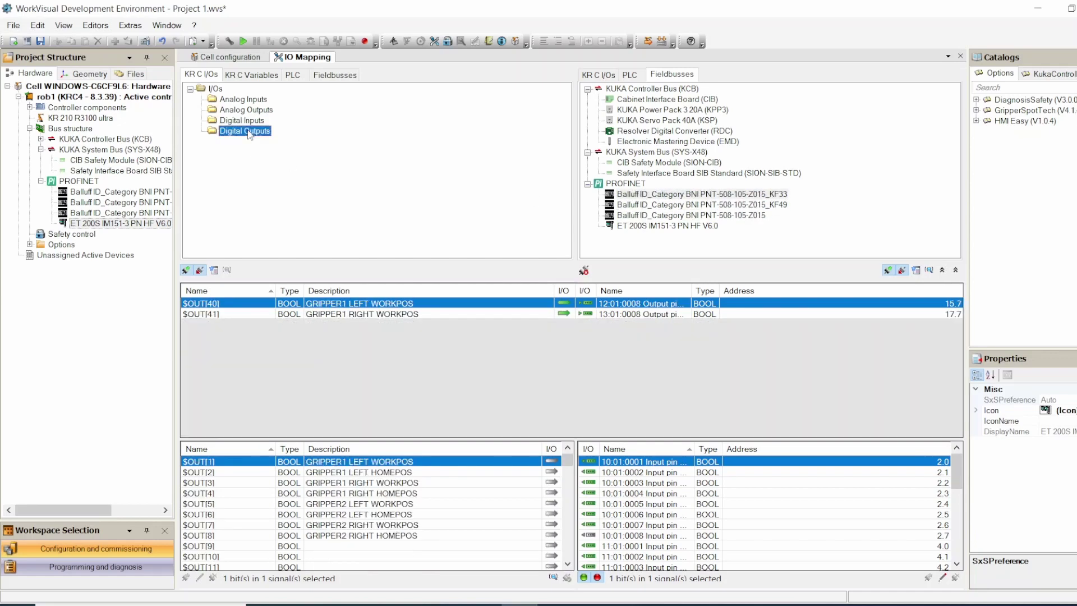
{"action": "left_click", "coordinate": [242, 122]}
{"action": "left_click", "coordinate": [239, 132]}
{"action": "left_click", "coordinate": [669, 197]}
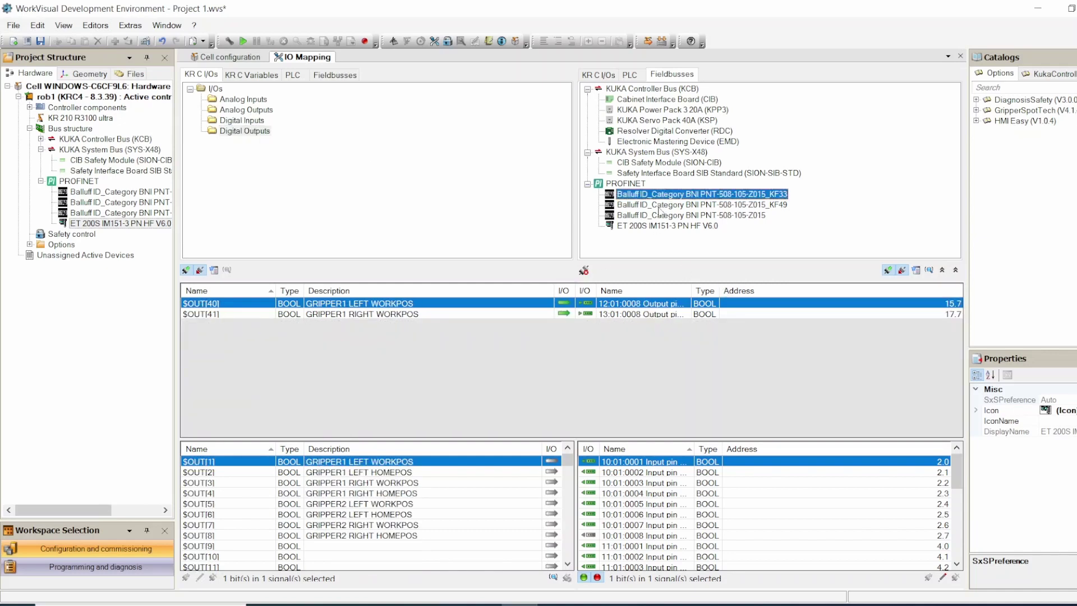
{"action": "left_click", "coordinate": [660, 207]}
{"action": "left_click", "coordinate": [659, 216]}
{"action": "left_click", "coordinate": [658, 226]}
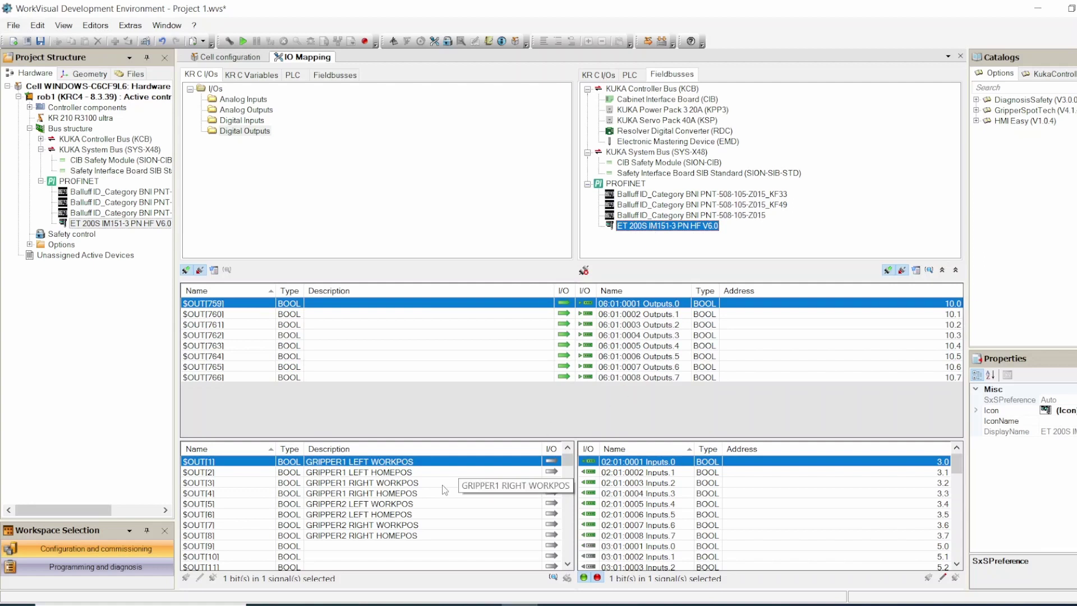
Save the project with the new IO mapping.
{"action": "left_click", "coordinate": [40, 41]}
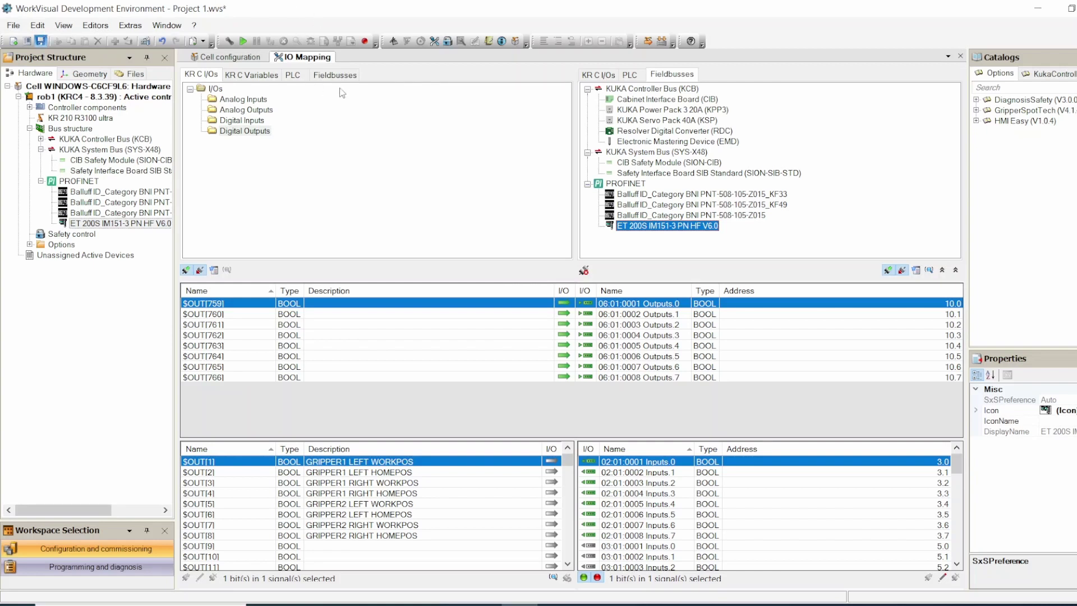